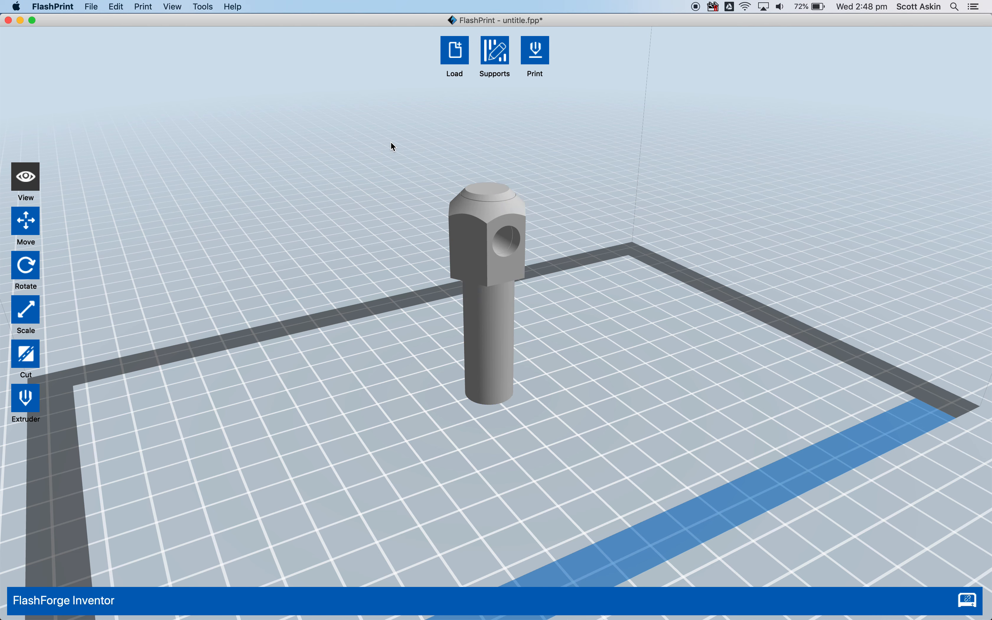
Switch to Fusion 360 and edit the bolt's last thread feature to make the M14x2 thread modeled.
key("ctrl+Up")
left_click(599, 181)
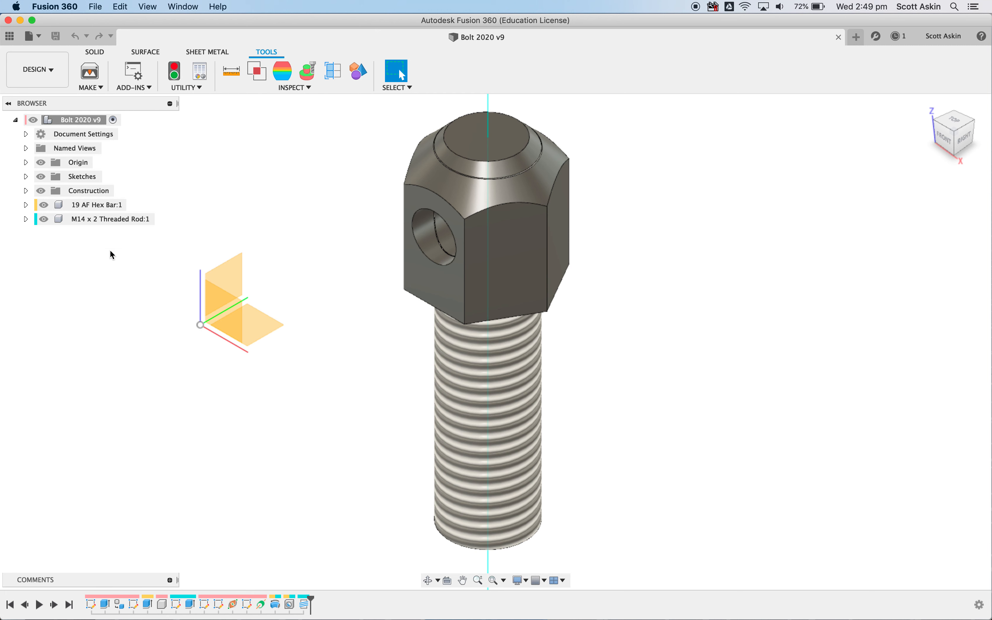
right_click(307, 610)
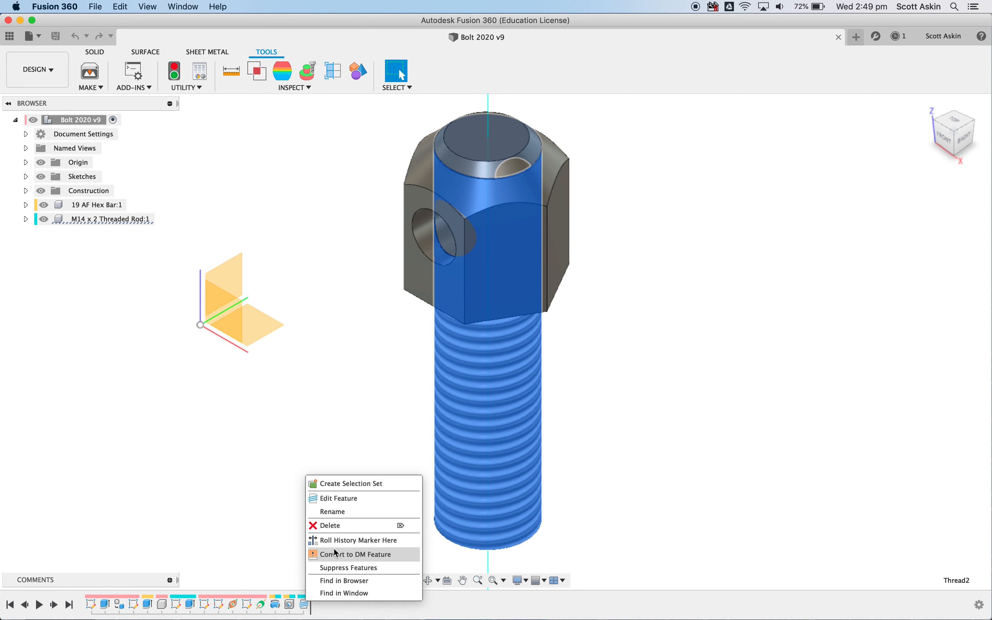
left_click(359, 497)
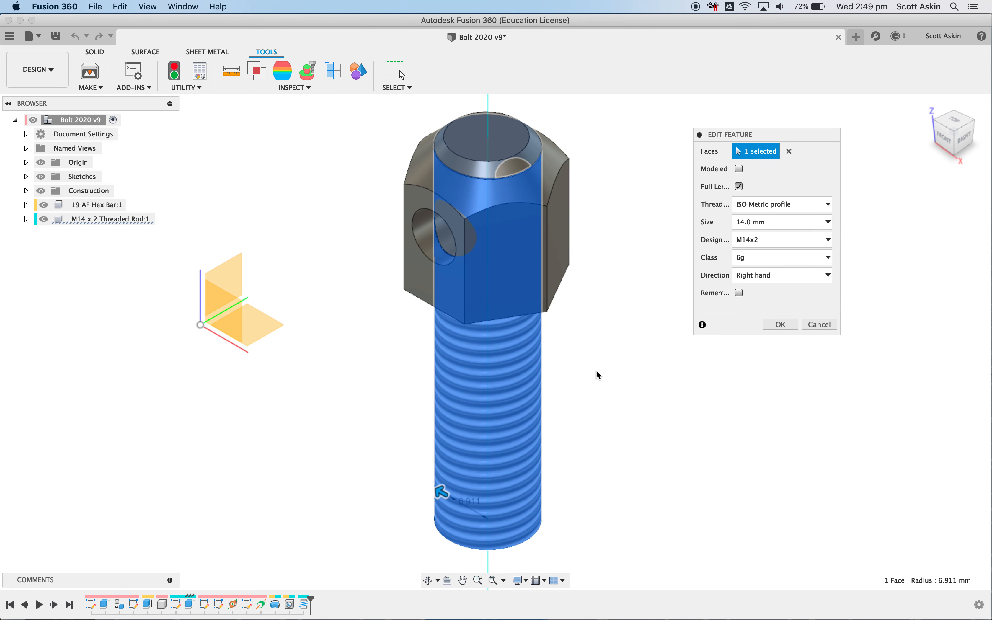
left_click(741, 170)
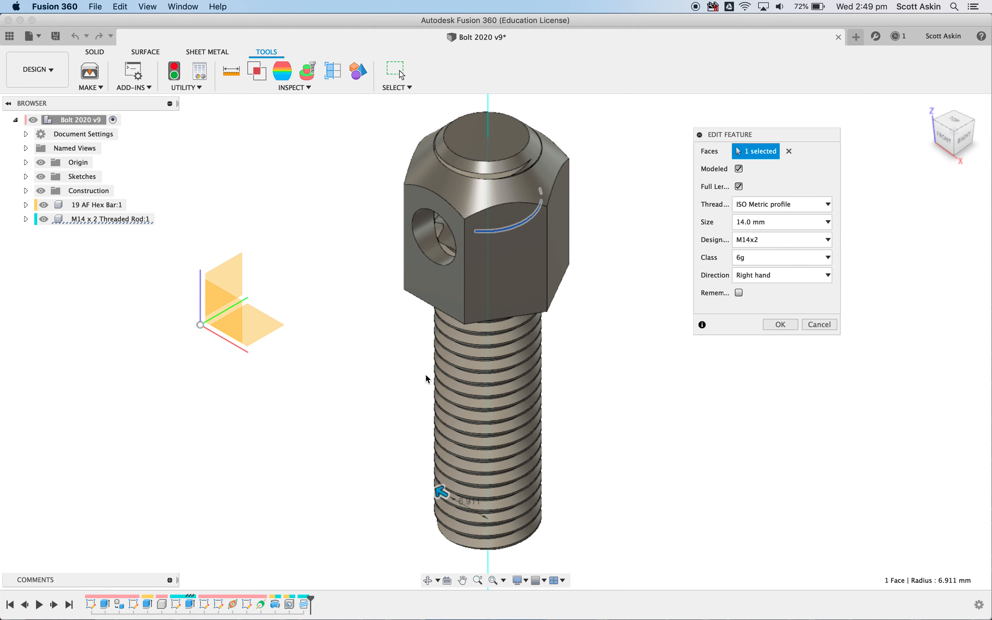
left_click(781, 325)
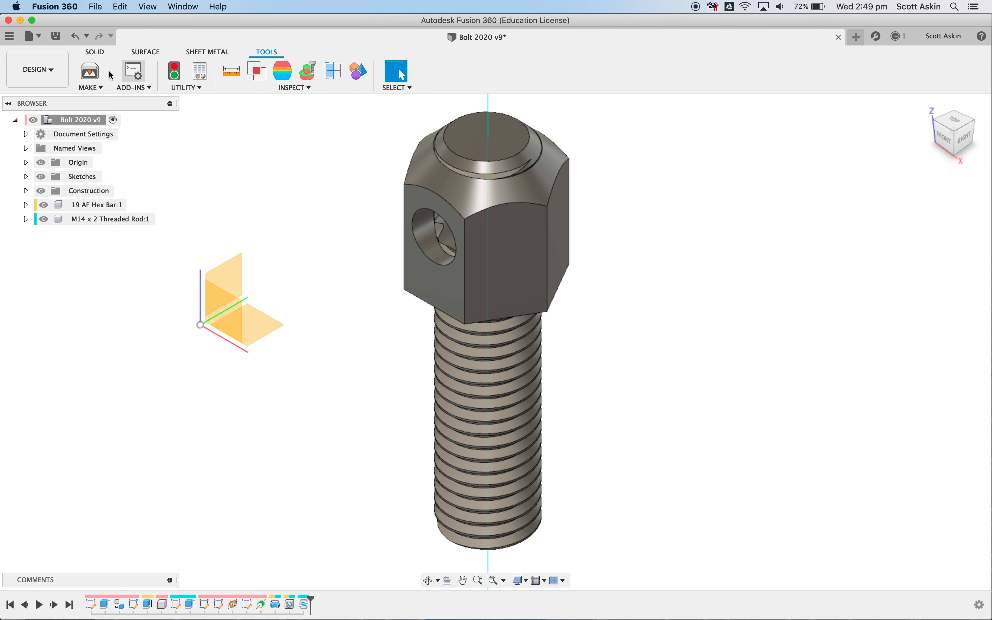
Send the whole bolt design to FlashPrint for 3D printing as a high-refinement mesh.
left_click(96, 7)
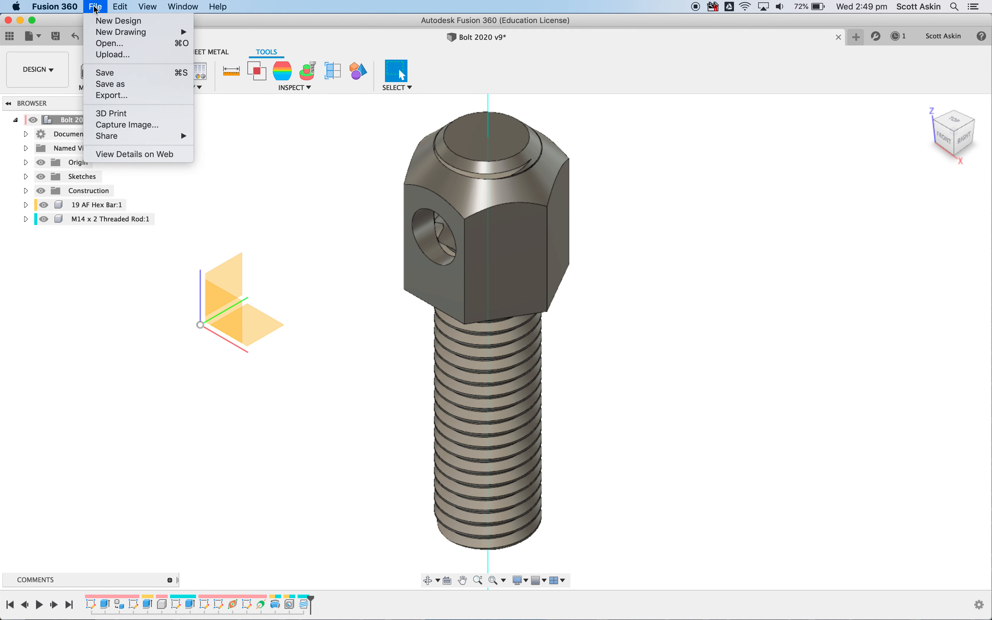
left_click(135, 114)
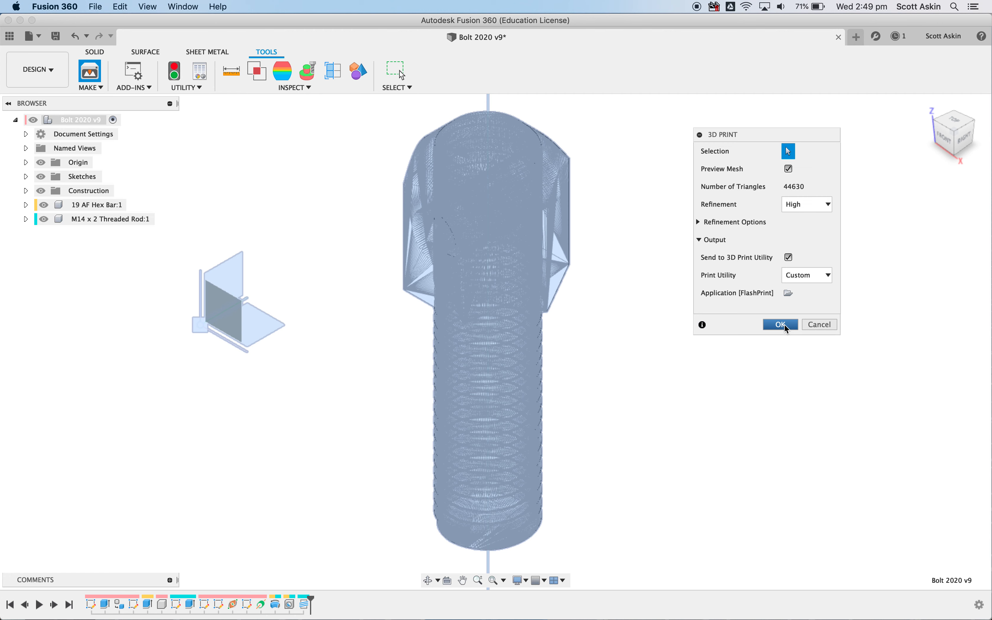
left_click(781, 324)
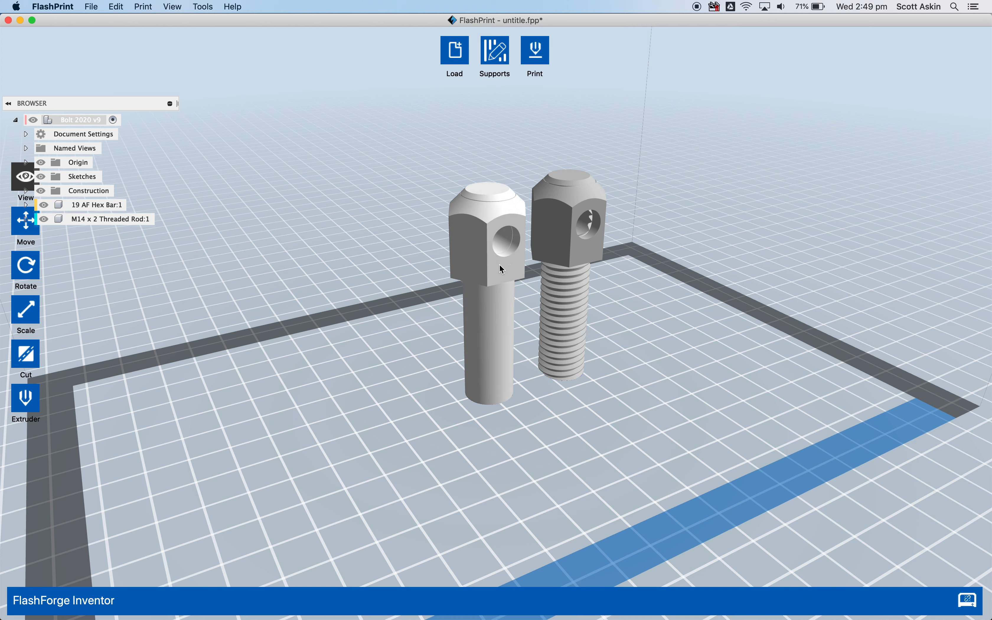
Compare the two bolts on the build plate and delete the one with the smooth, unthreaded shank.
scroll(586, 278, "down", 2)
scroll(583, 274, "up", 2)
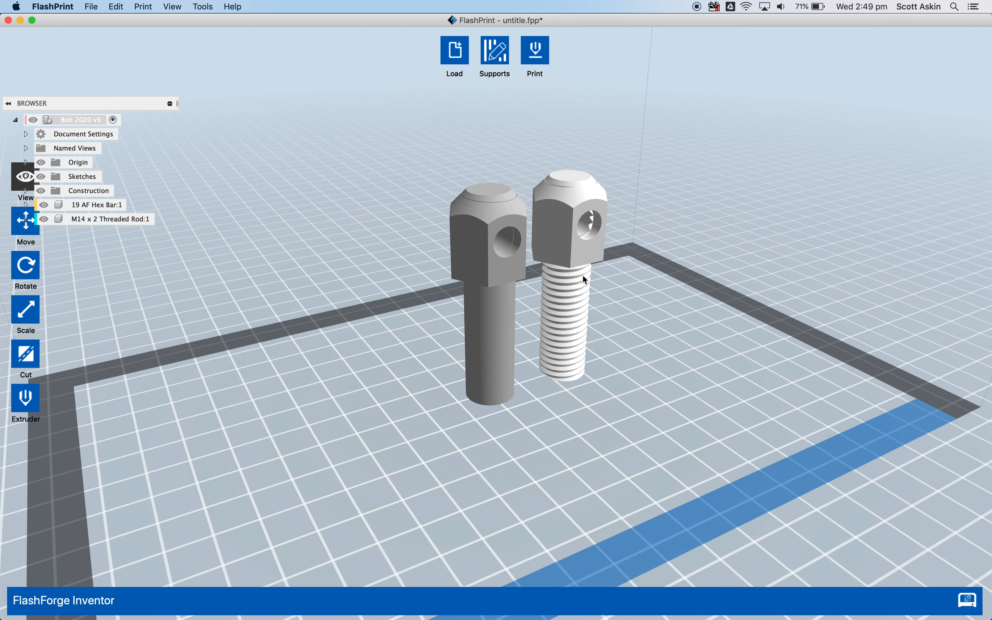
scroll(584, 278, "up", 2)
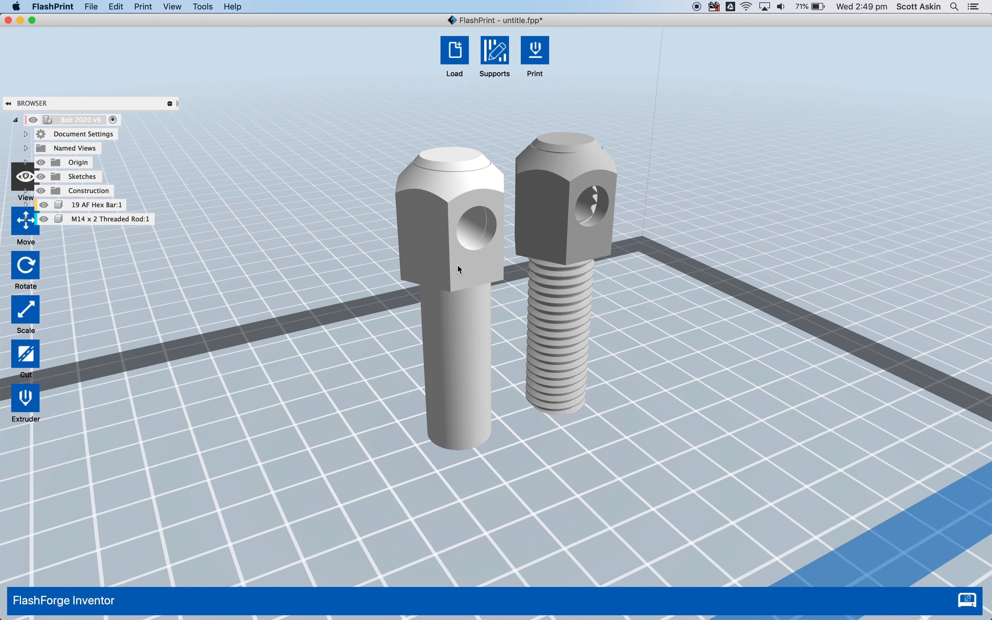
scroll(605, 331, "down", 2)
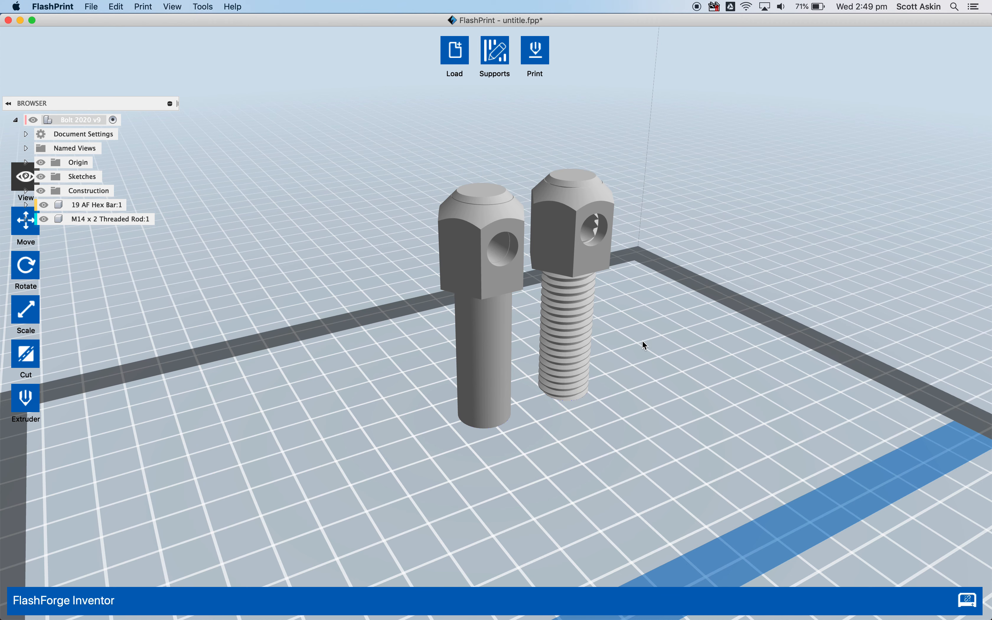
scroll(668, 318, "down", 2)
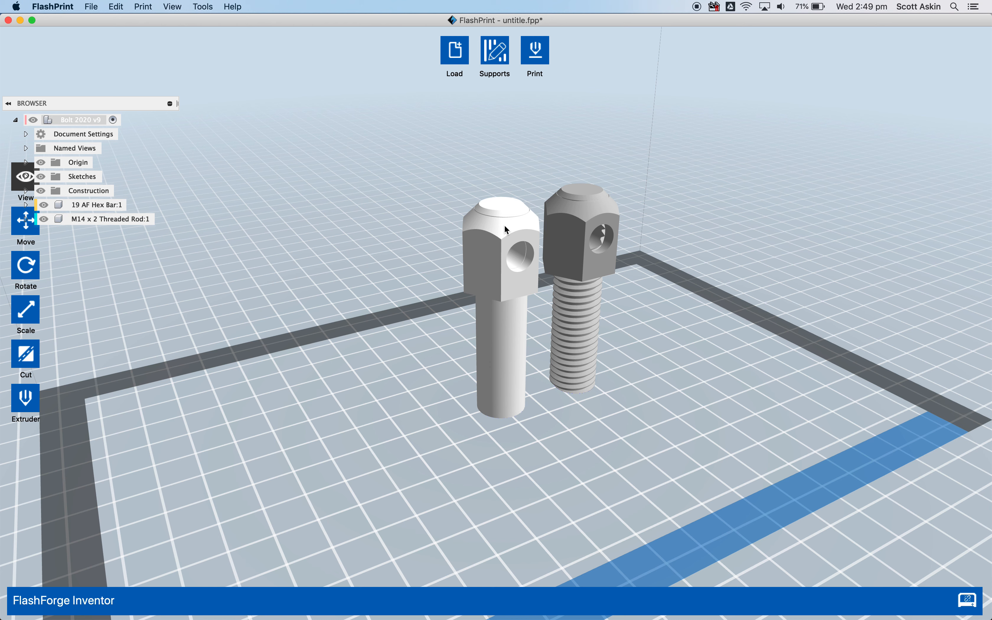
key("Delete")
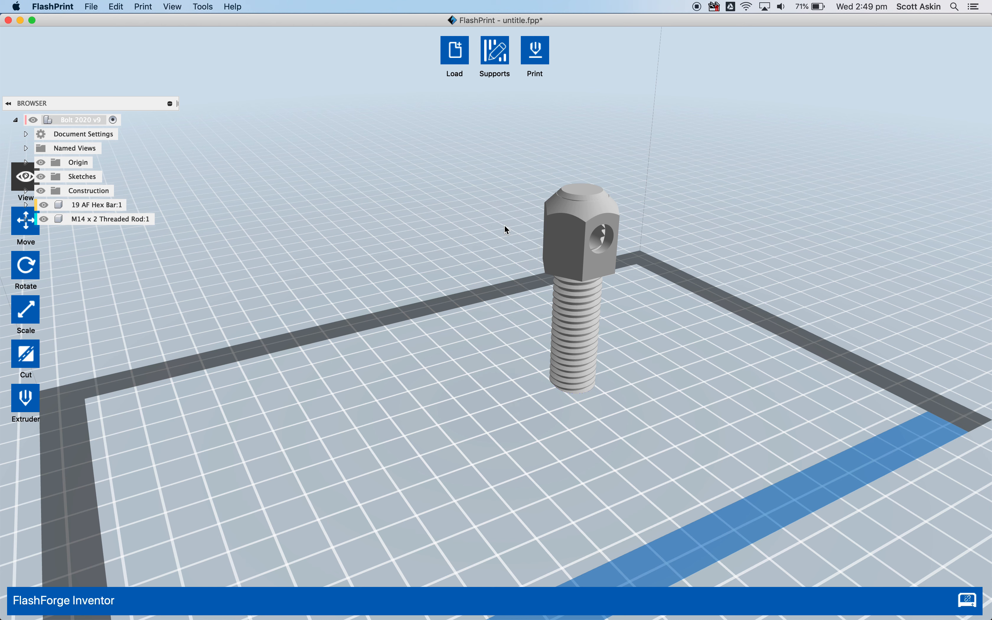
left_click(117, 7)
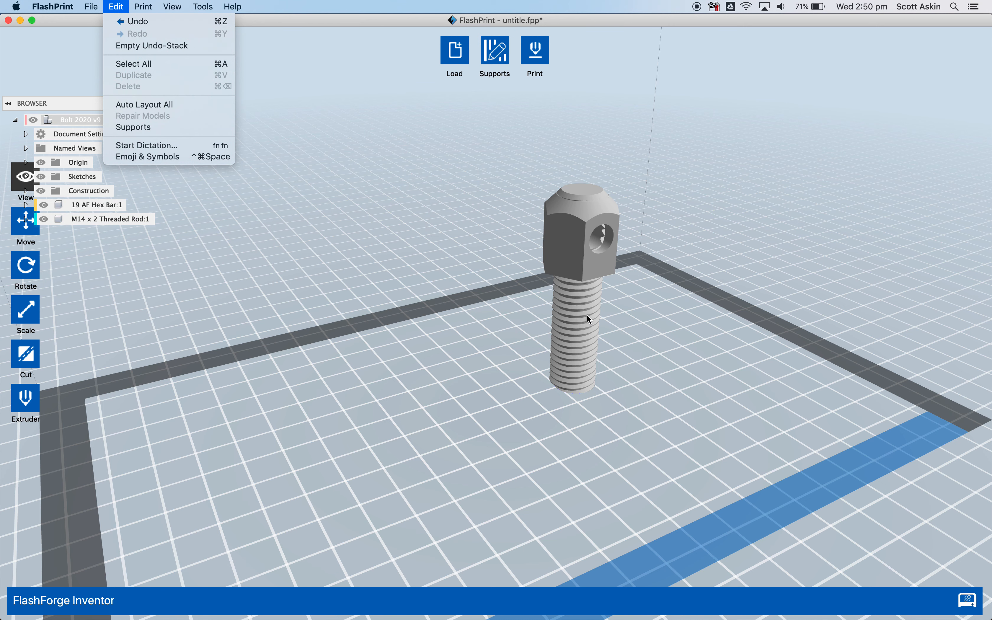
left_click(433, 249)
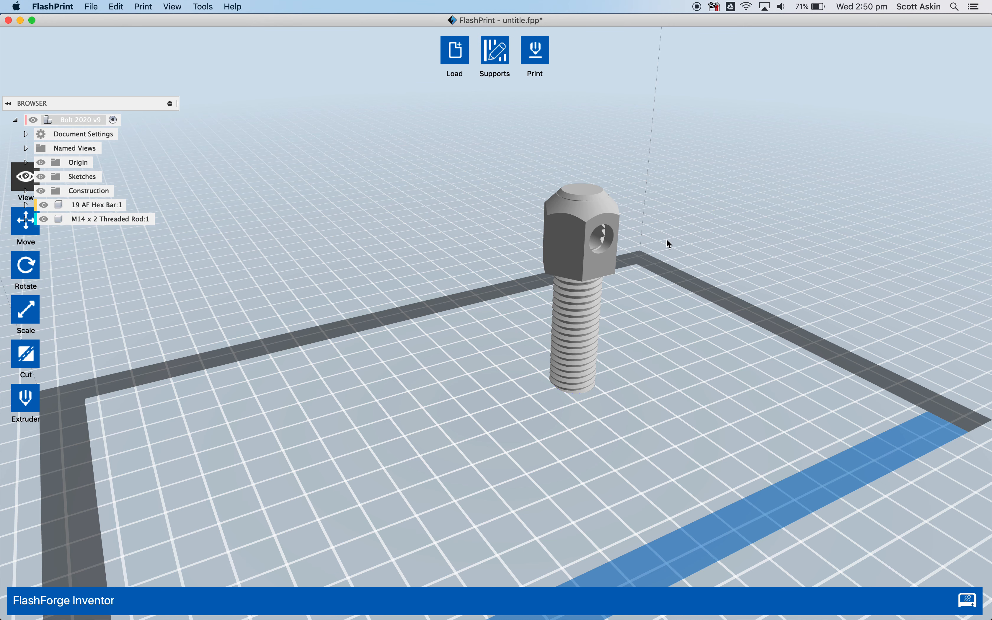
Generate automatic supports for the threaded bolt.
scroll(667, 242, "down", 5)
scroll(707, 264, "up", 6)
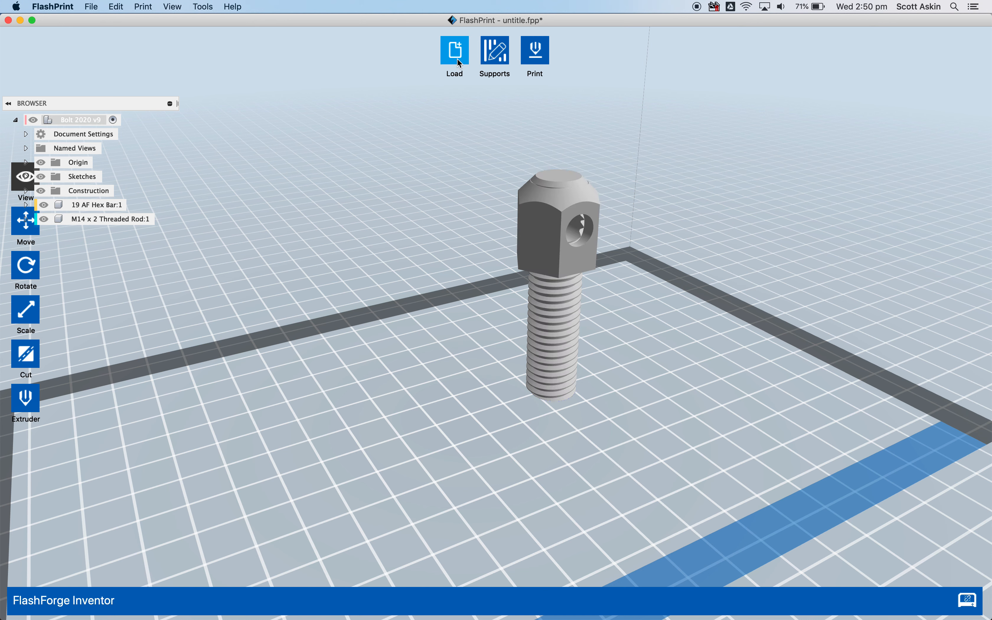
left_click(495, 53)
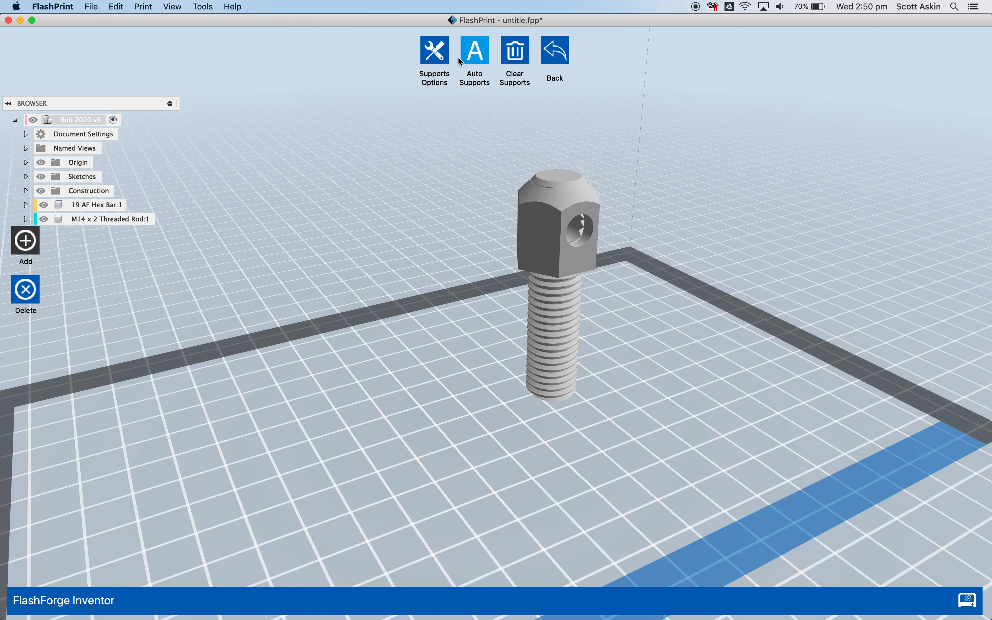
left_click(475, 54)
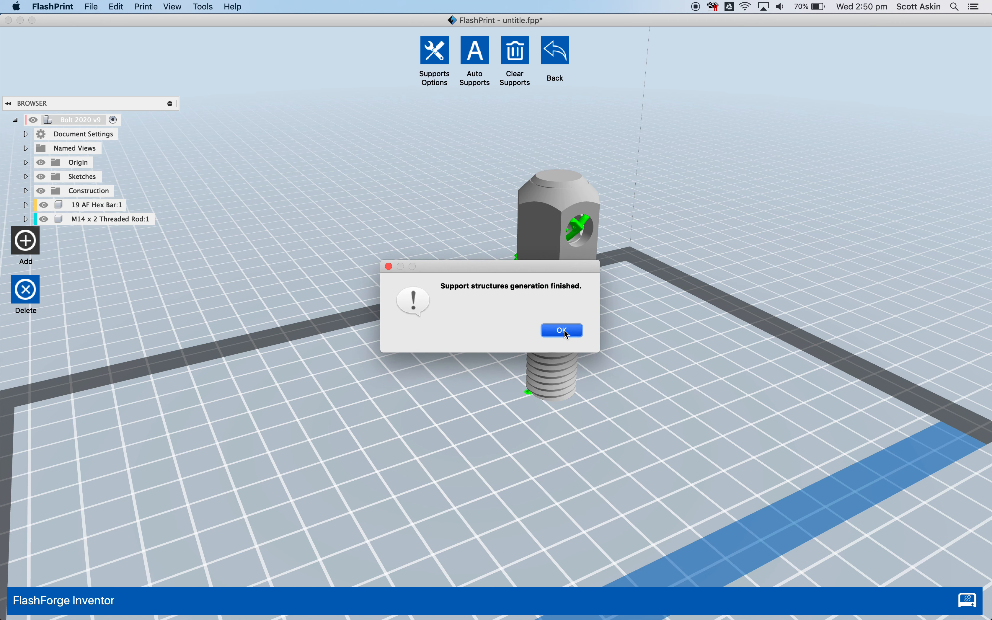
left_click(564, 329)
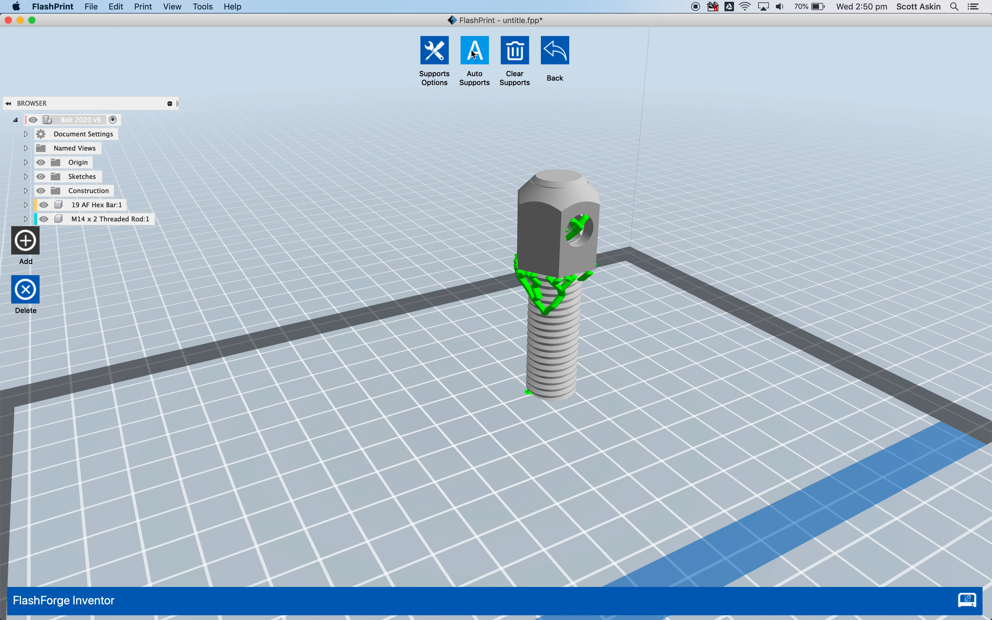
Revise the support options, regenerate the automatic supports in place of the old ones, and clear them from the bolt.
left_click(439, 56)
left_click(549, 370)
left_click(436, 375)
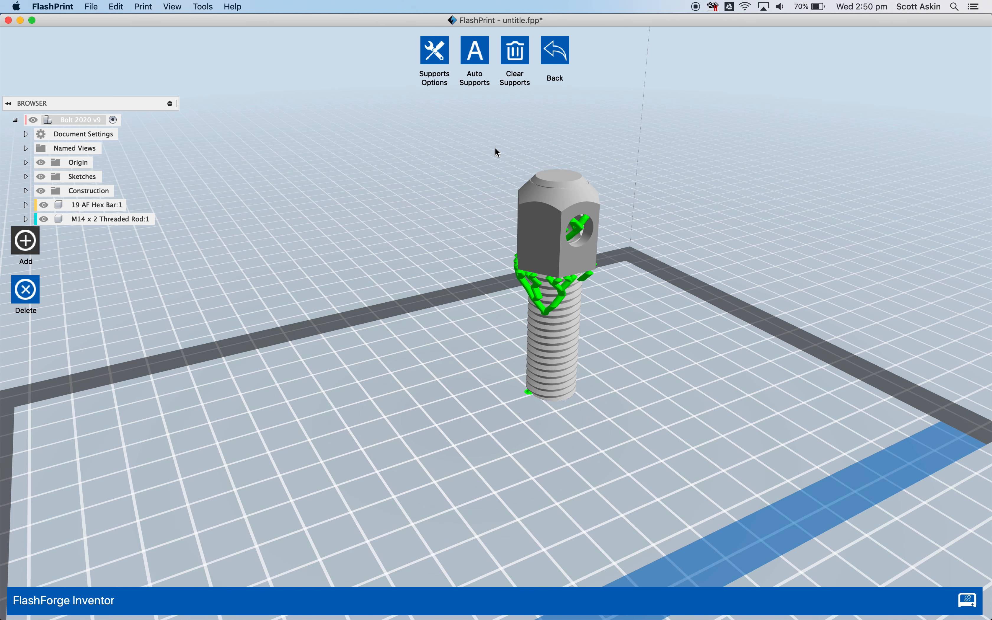
left_click(518, 59)
left_click(473, 56)
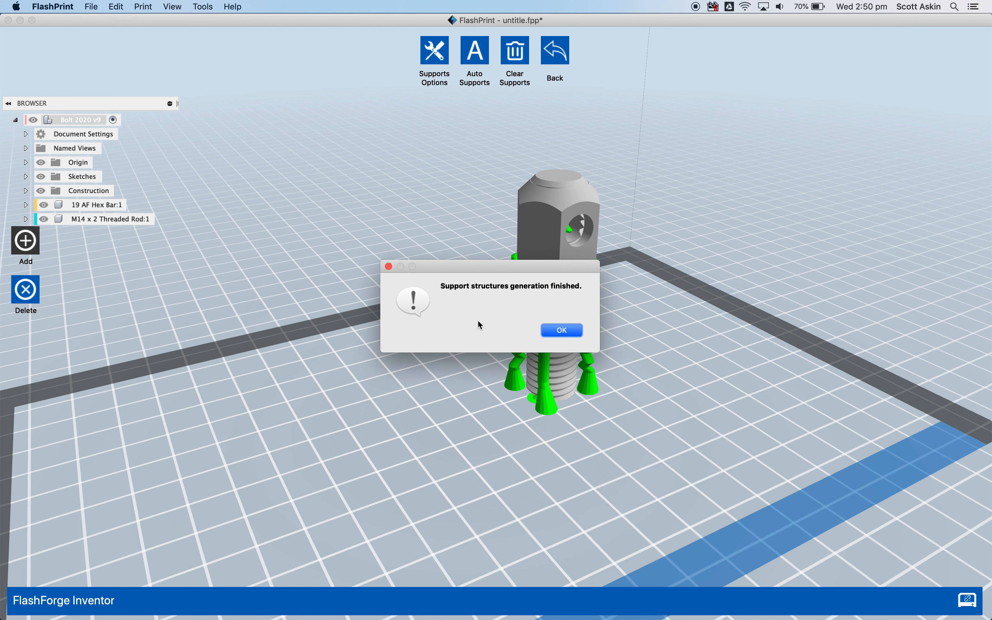
left_click_drag(515, 273, 344, 270)
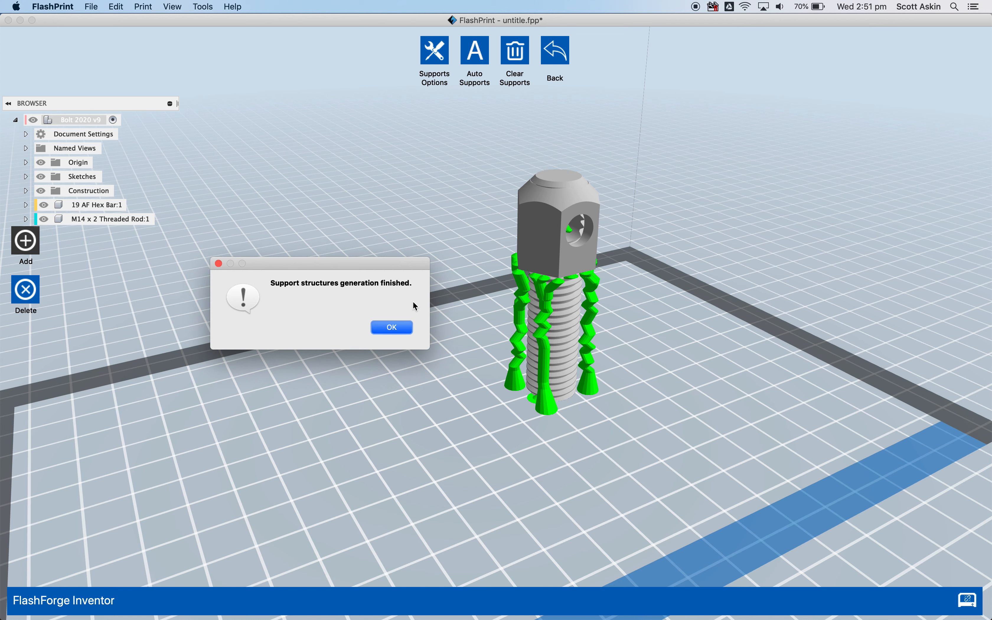
left_click(393, 327)
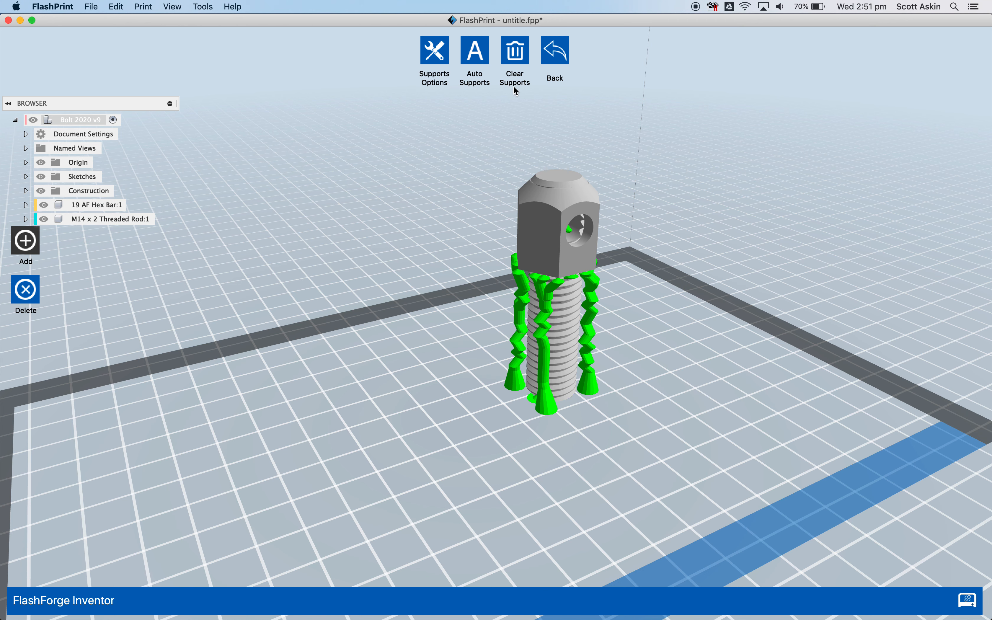
left_click(519, 57)
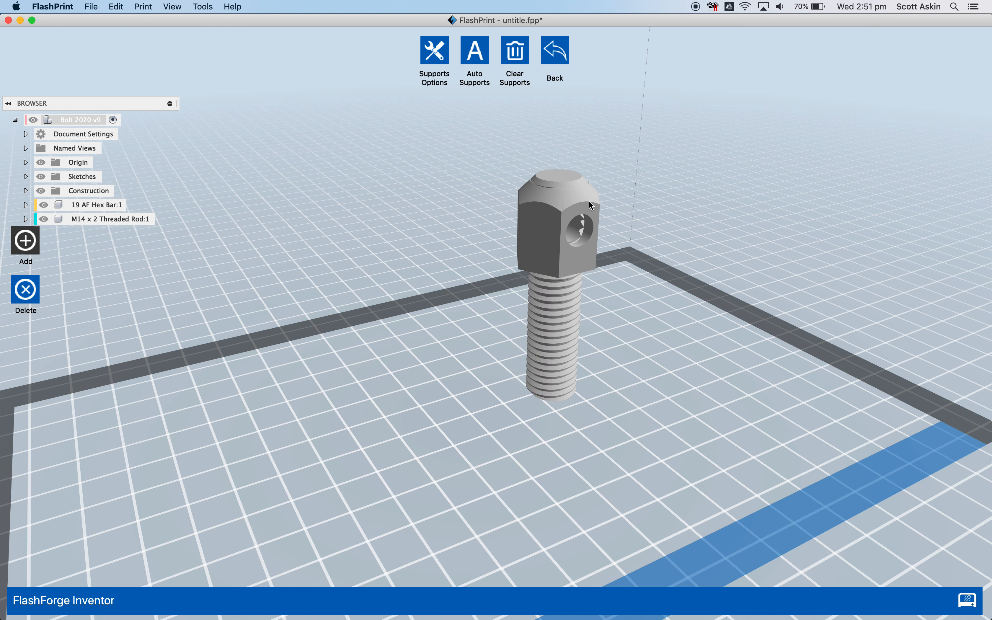
Show the FlashPrint window in full screen and leave the support editing mode.
scroll(40, 165, "down", 5)
key("ctrl+Up")
left_click(153, 370)
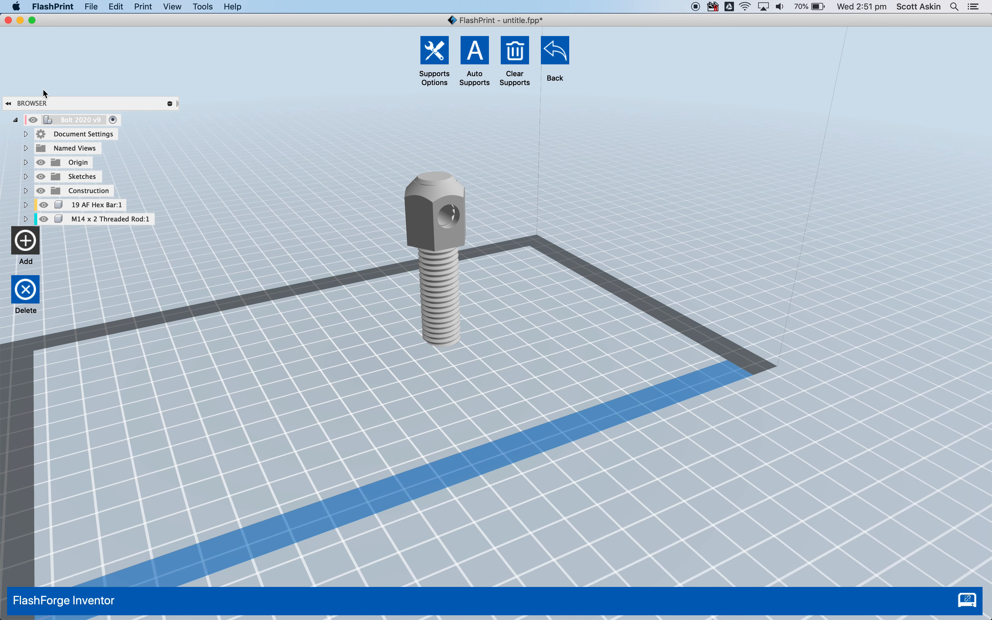
left_click(33, 20)
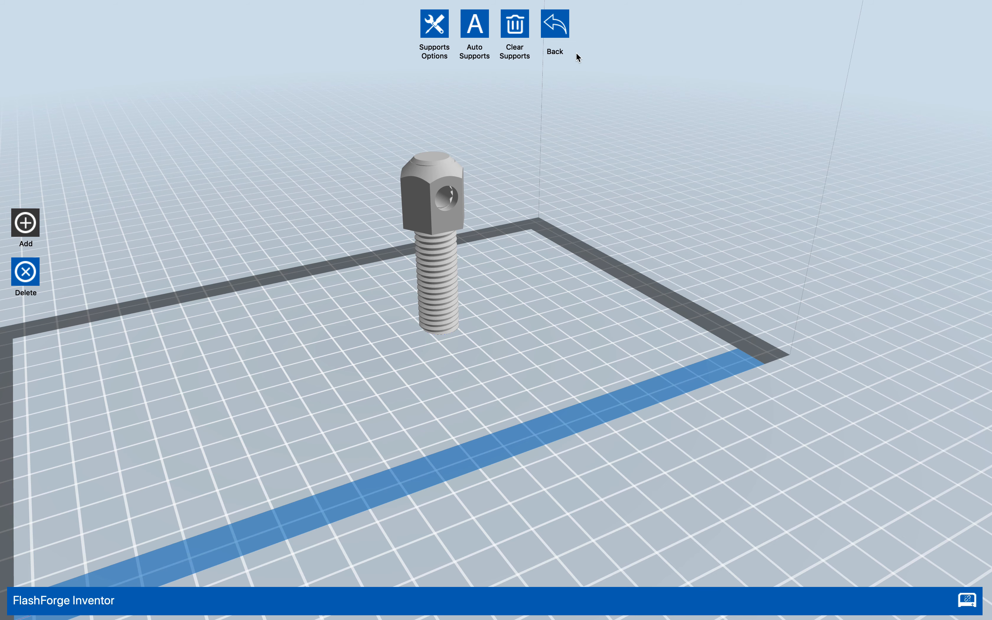
left_click(556, 25)
Examine the bolt on the build plate from the top, bottom, left, right, back and front views, and reset the view.
scroll(438, 354, "down", 10)
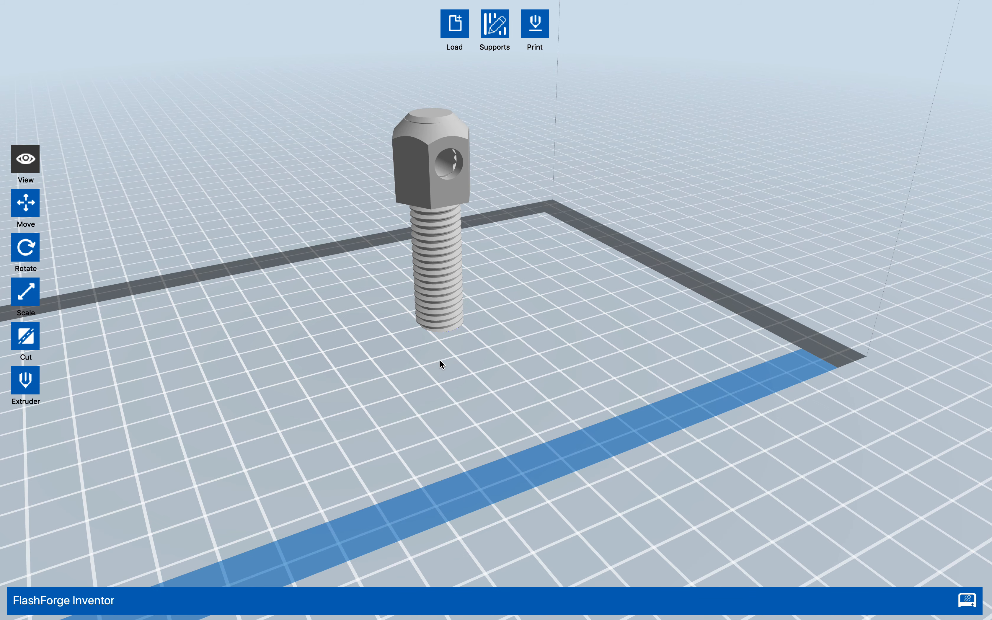
scroll(377, 335, "up", 6)
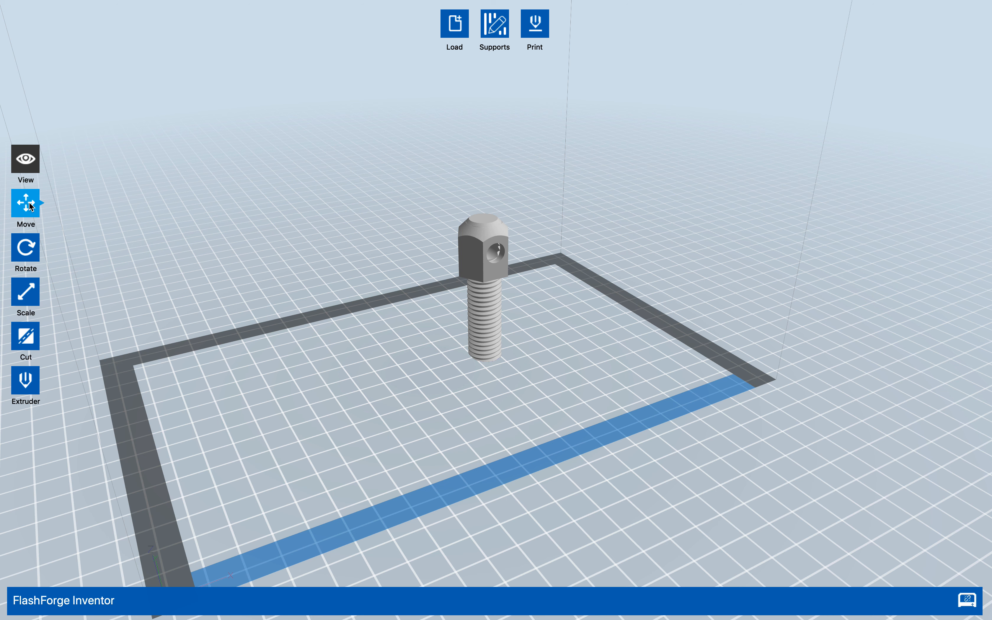
left_click(35, 161)
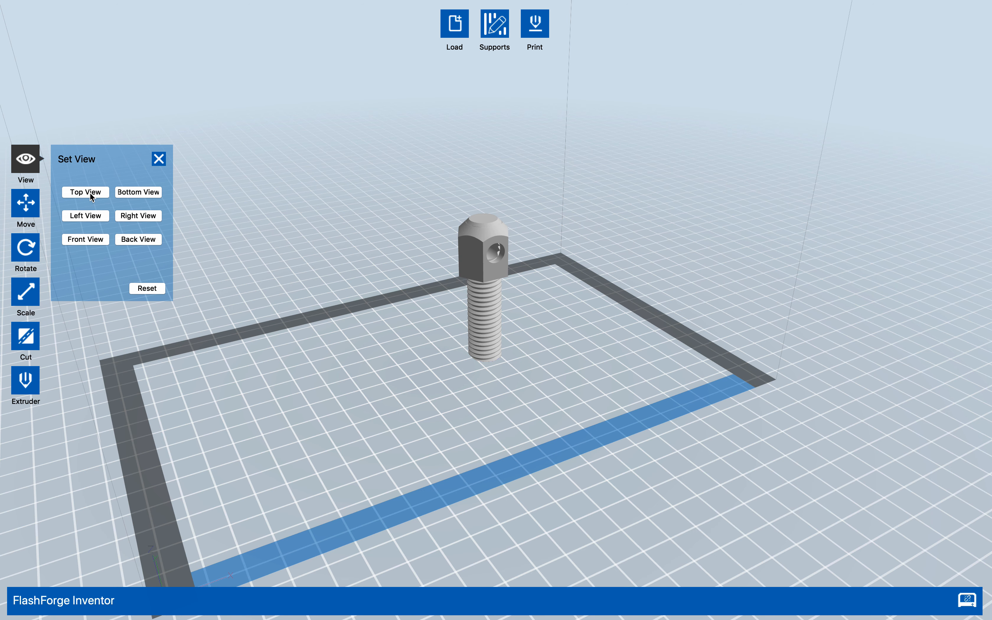
left_click(91, 195)
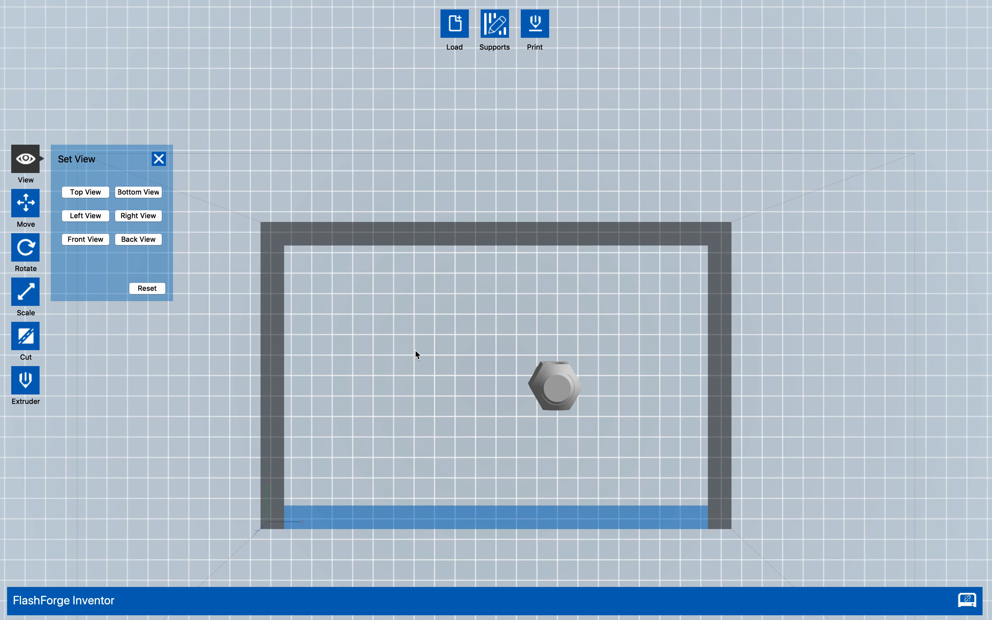
left_click(151, 193)
left_click(100, 218)
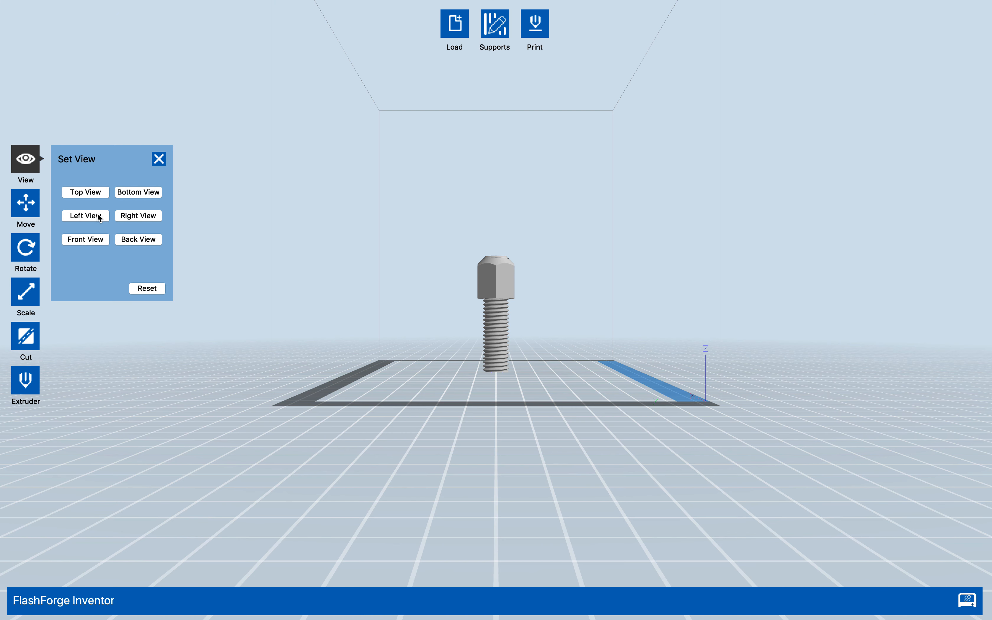
left_click(135, 215)
left_click(138, 239)
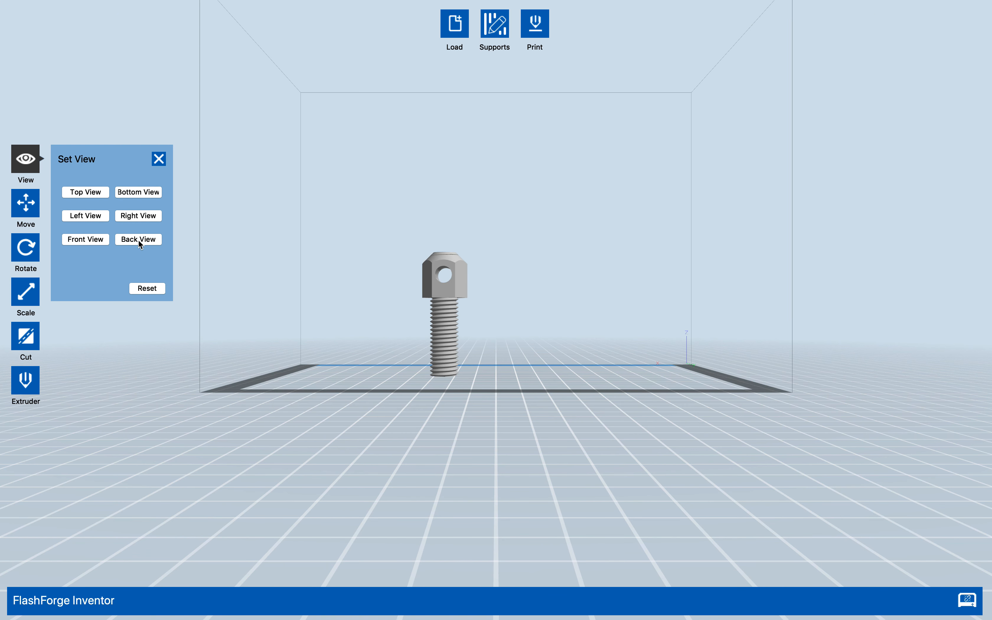
left_click(94, 243)
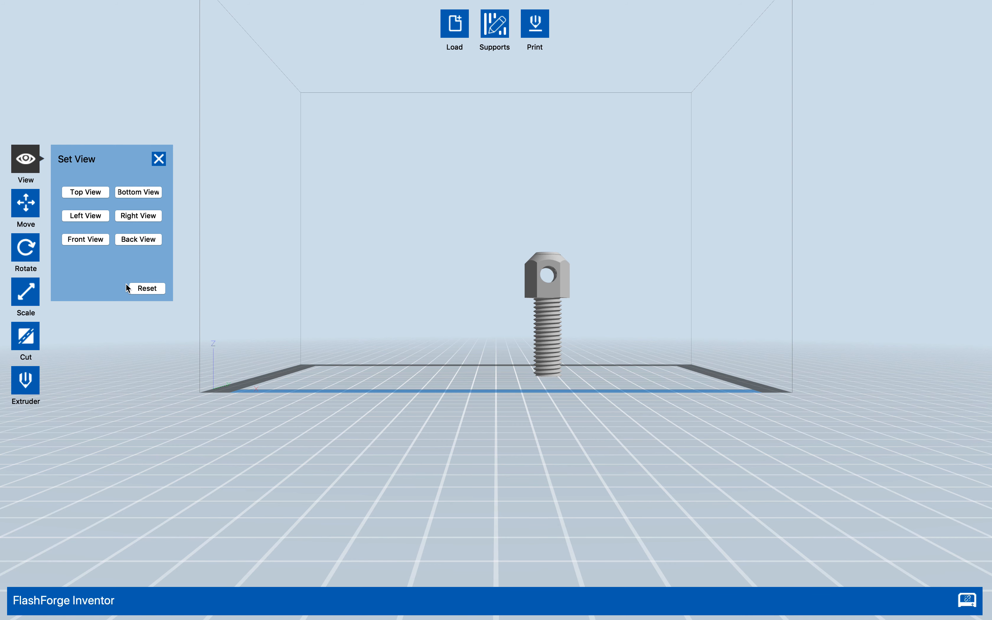
left_click(154, 288)
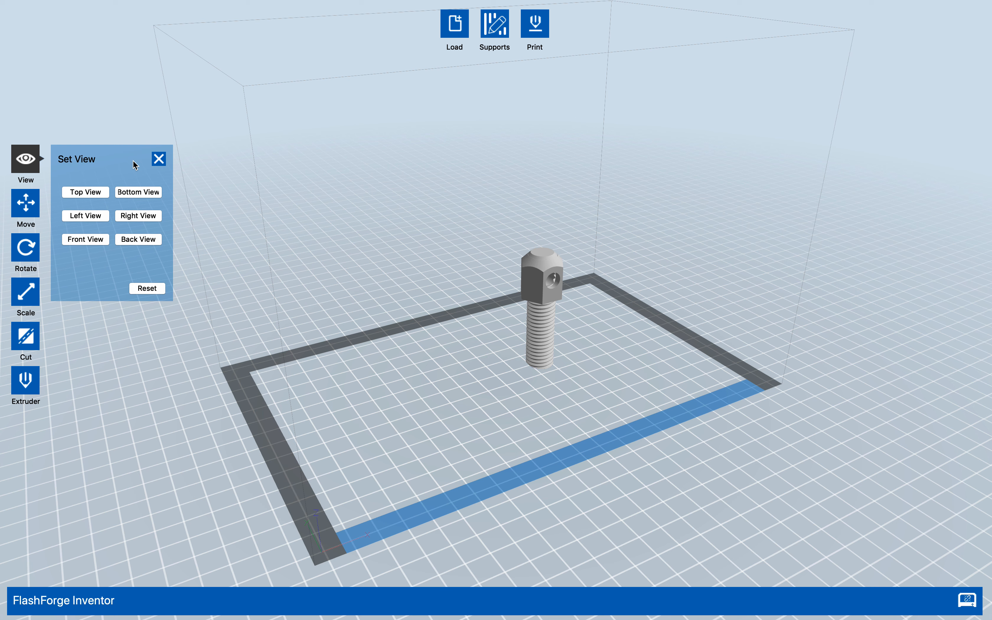
Move the bolt freely across the build plate and center it on the platform.
left_click(30, 205)
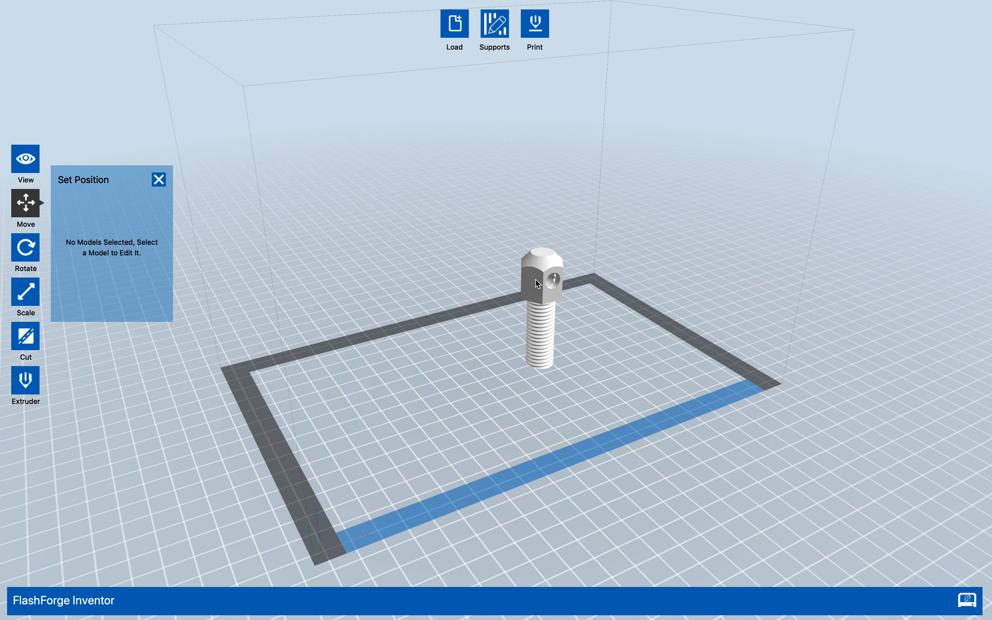
left_click(536, 285)
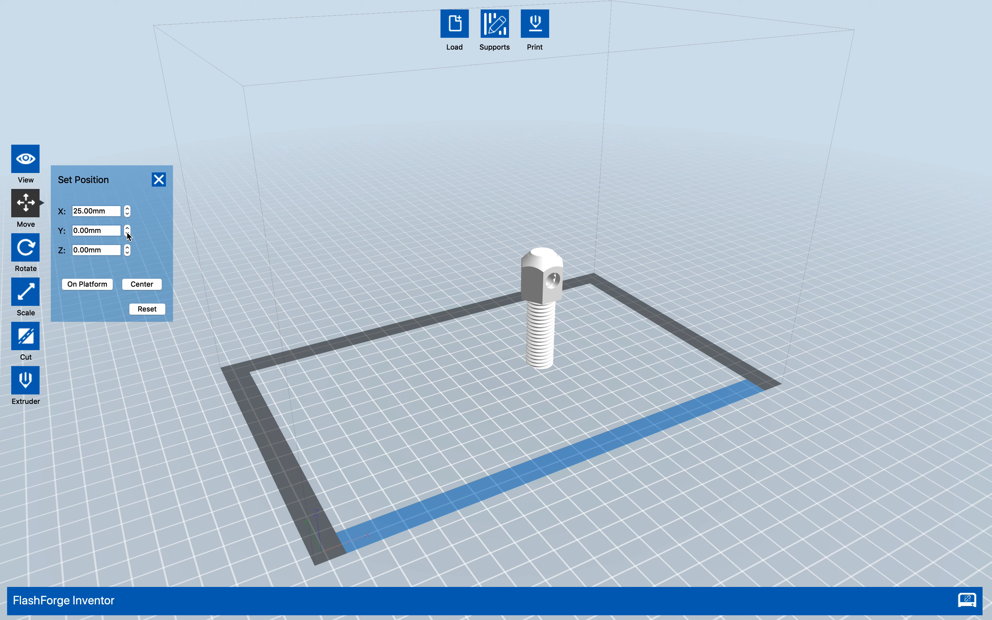
left_click_drag(538, 284, 502, 297)
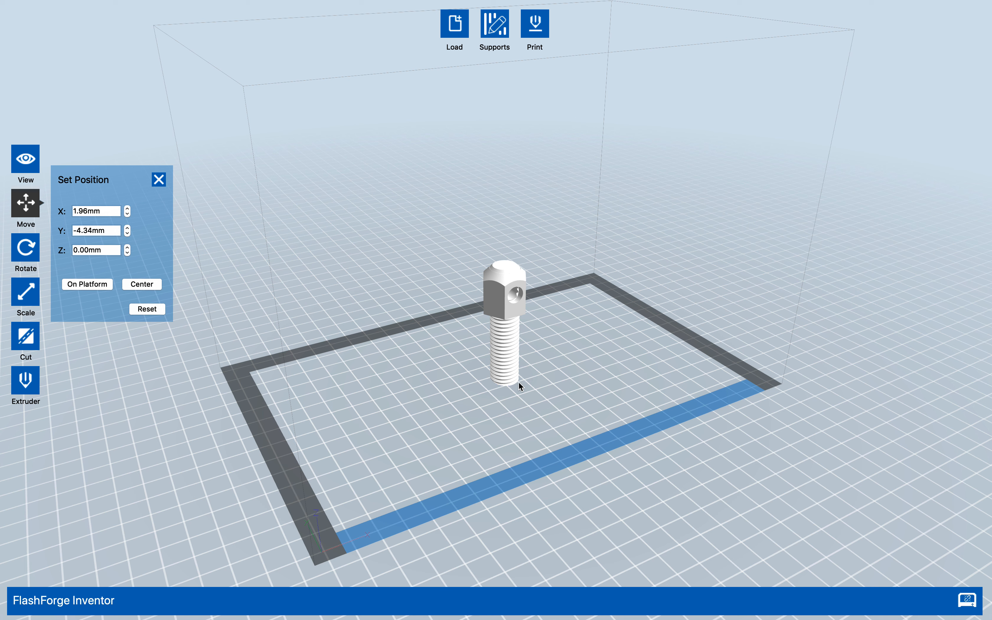
left_click(149, 286)
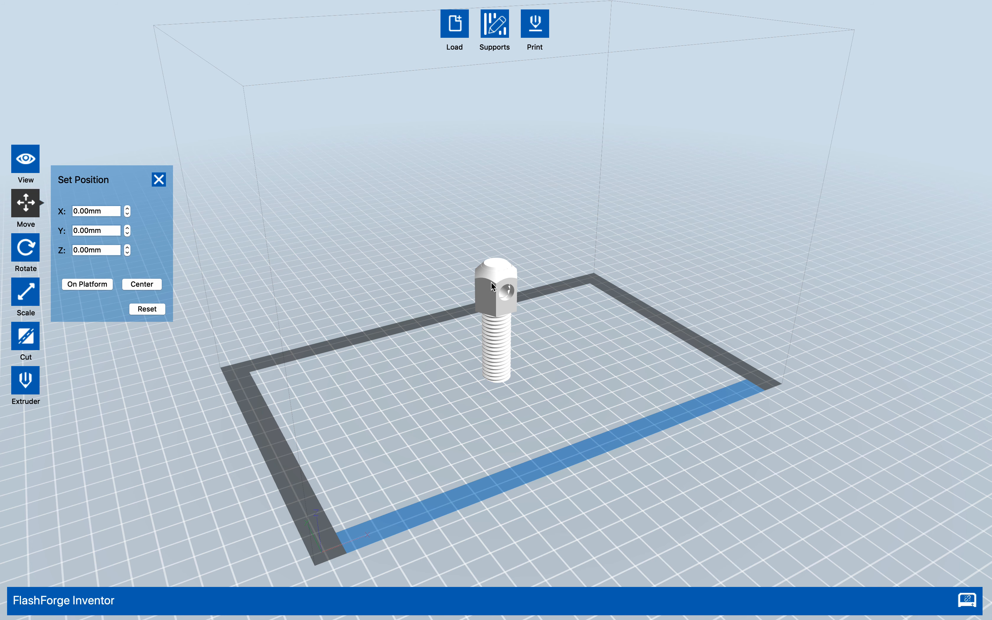
Try other positions for the bolt, including a Z height of 18 mm, and return it to the center of the platform.
left_click_drag(494, 286, 420, 386)
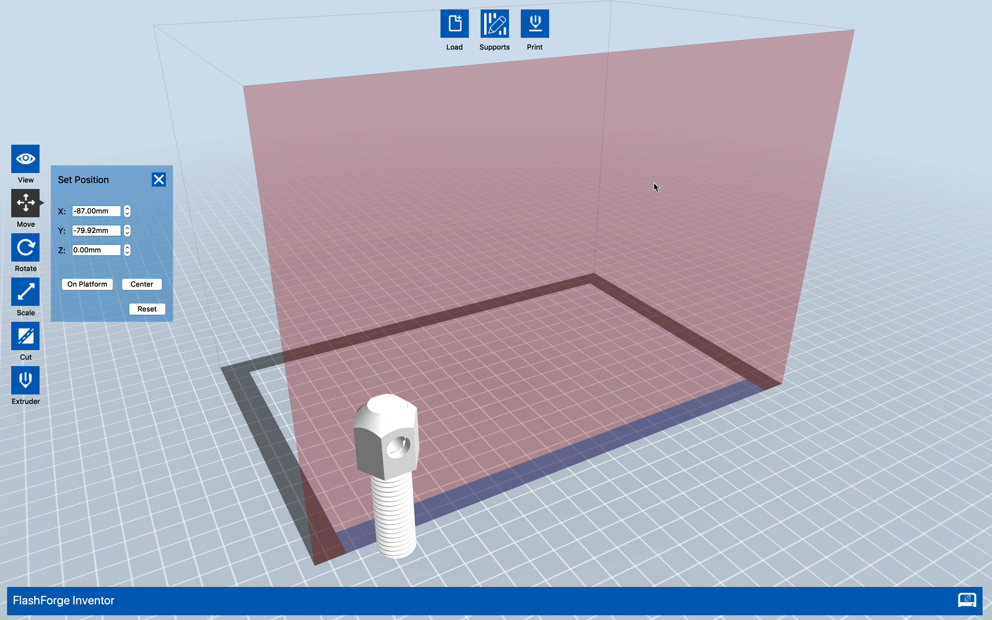
left_click_drag(389, 416, 344, 330)
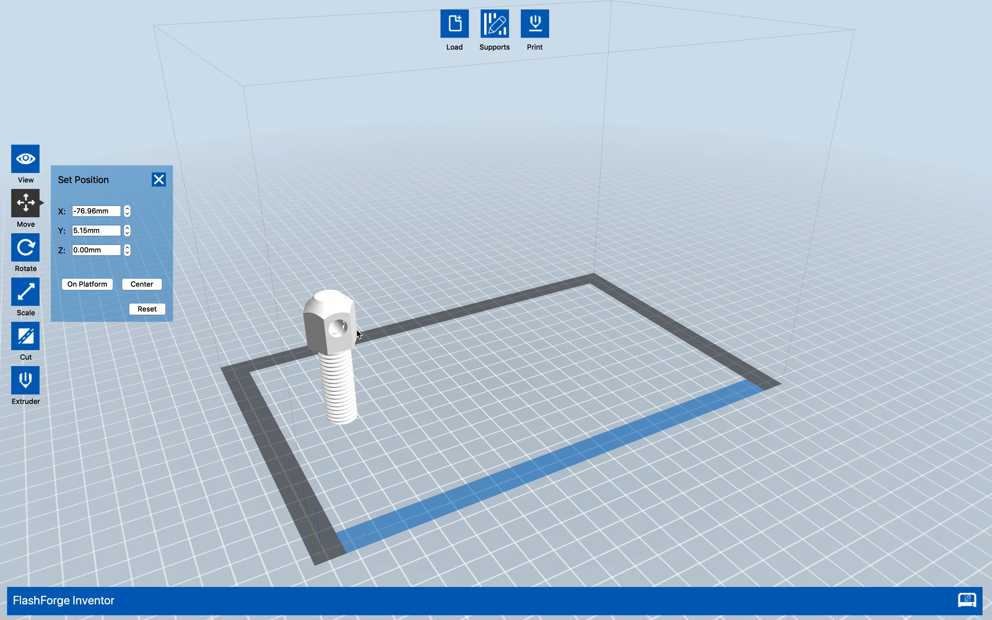
left_click(127, 247)
left_click_drag(127, 247, 127, 247)
left_click(148, 287)
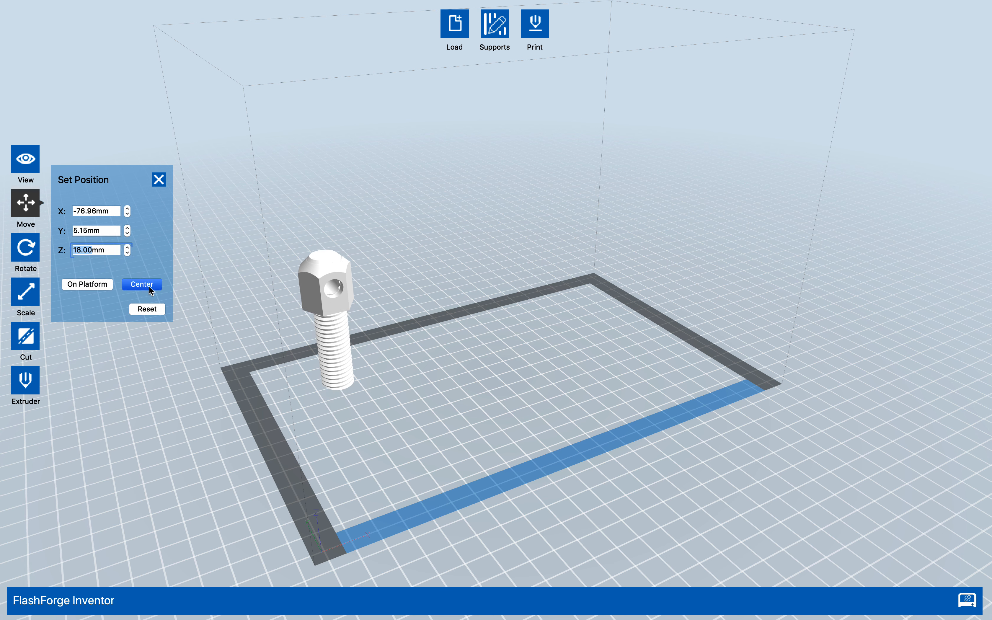
left_click(97, 283)
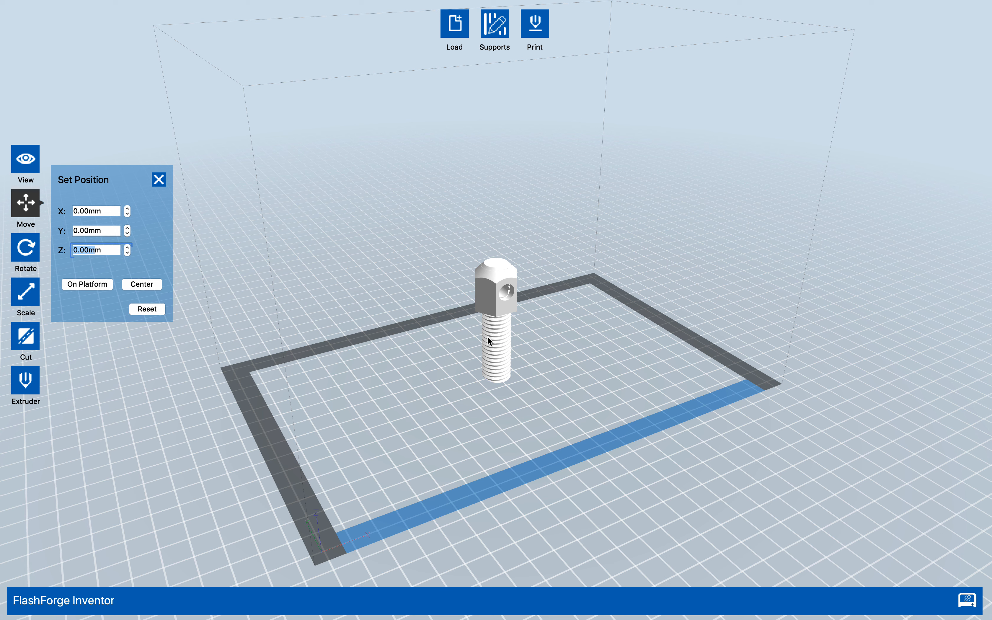
Tilt the bolt slightly with the green rotation ring and undo the rotation.
left_click(26, 248)
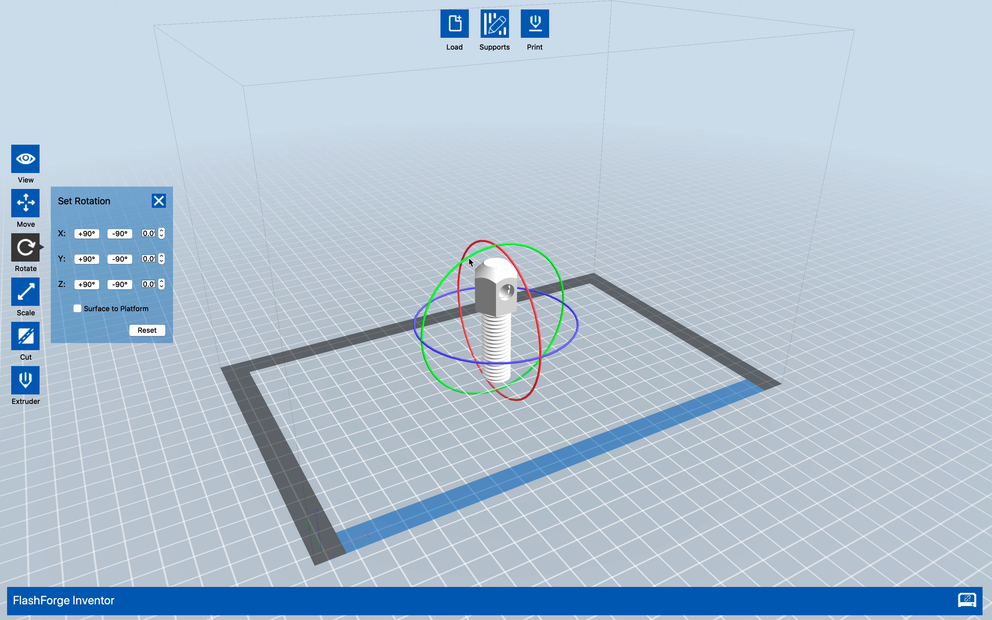
mouse_move(442, 282)
left_mouse_down()
mouse_move(460, 268)
mouse_move(440, 300)
mouse_move(455, 260)
mouse_move(439, 288)
left_mouse_up()
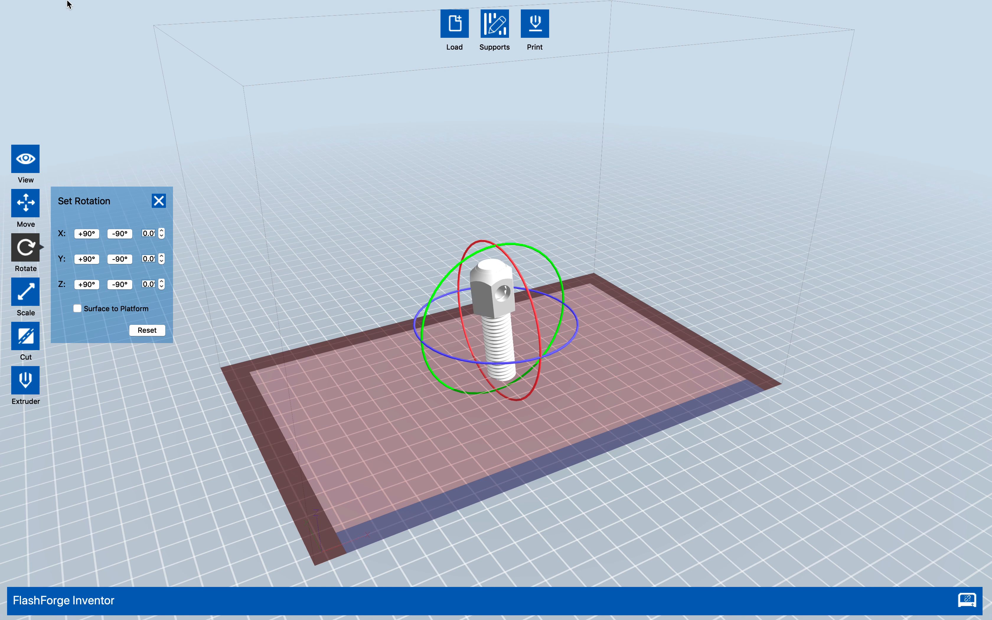
left_click(92, 7)
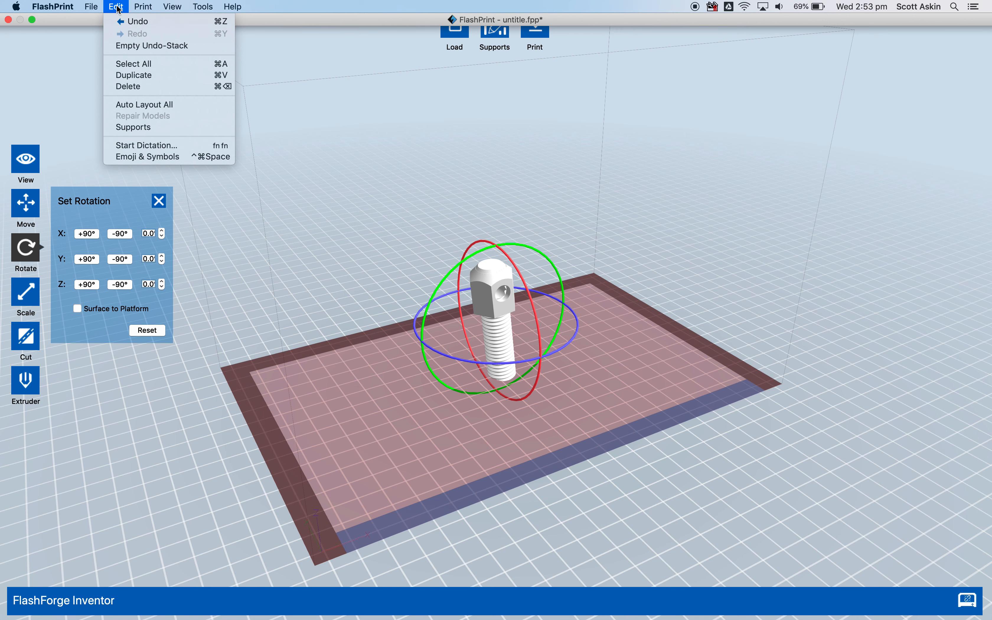
left_click(129, 19)
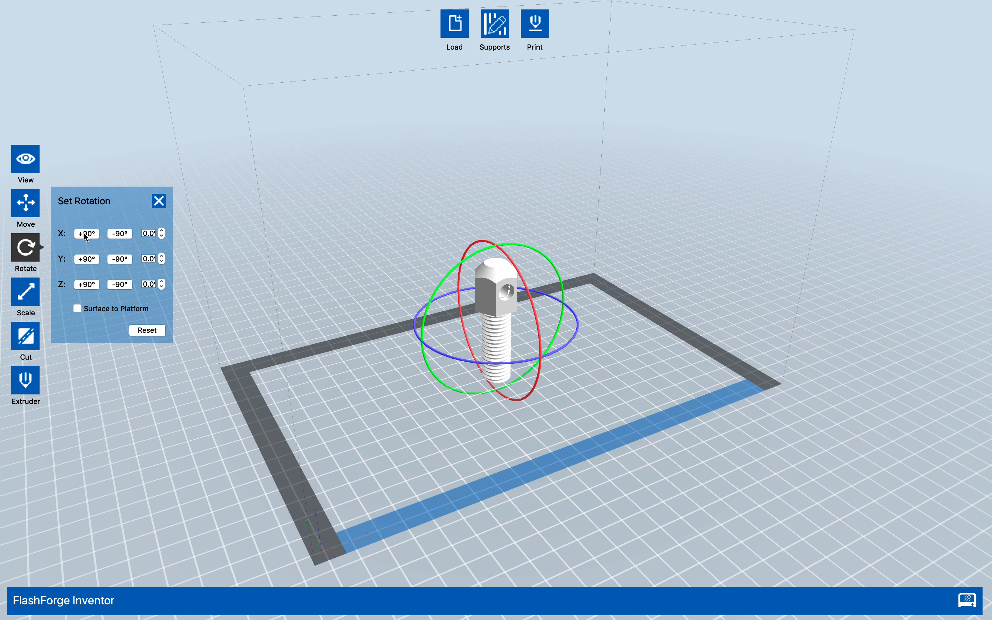
Turn the bolt upside down with two -90° rotations about the Y axis, and enable Surface to Platform.
left_click(120, 259)
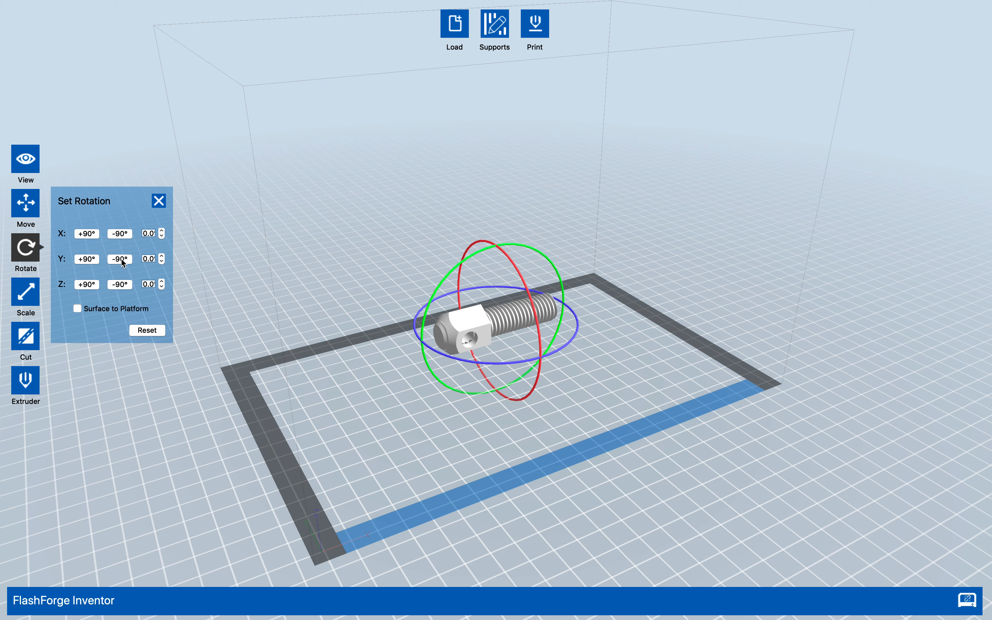
left_click(122, 260)
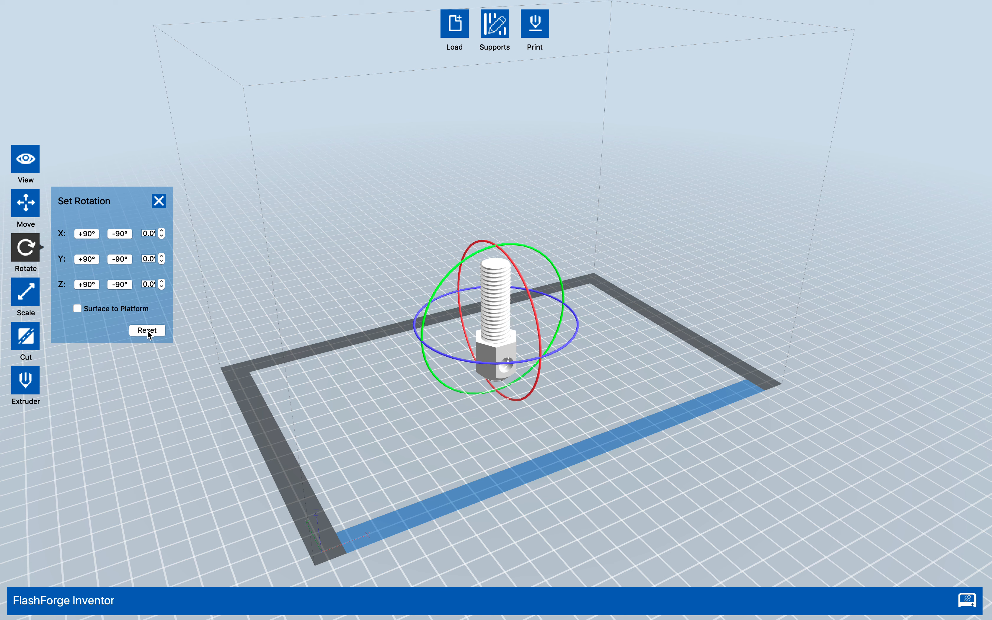
left_click(78, 308)
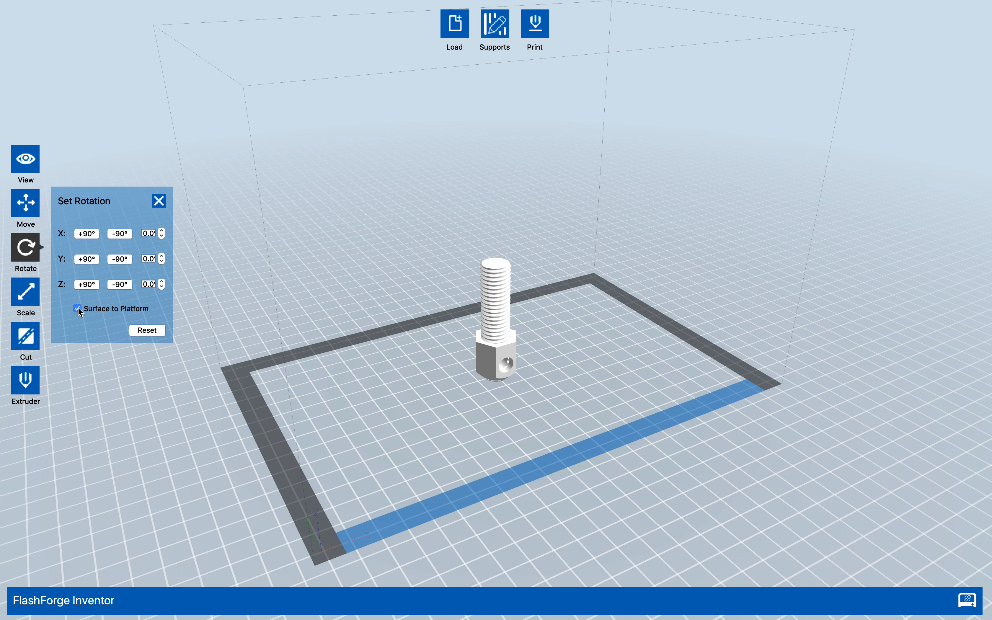
left_click(31, 210)
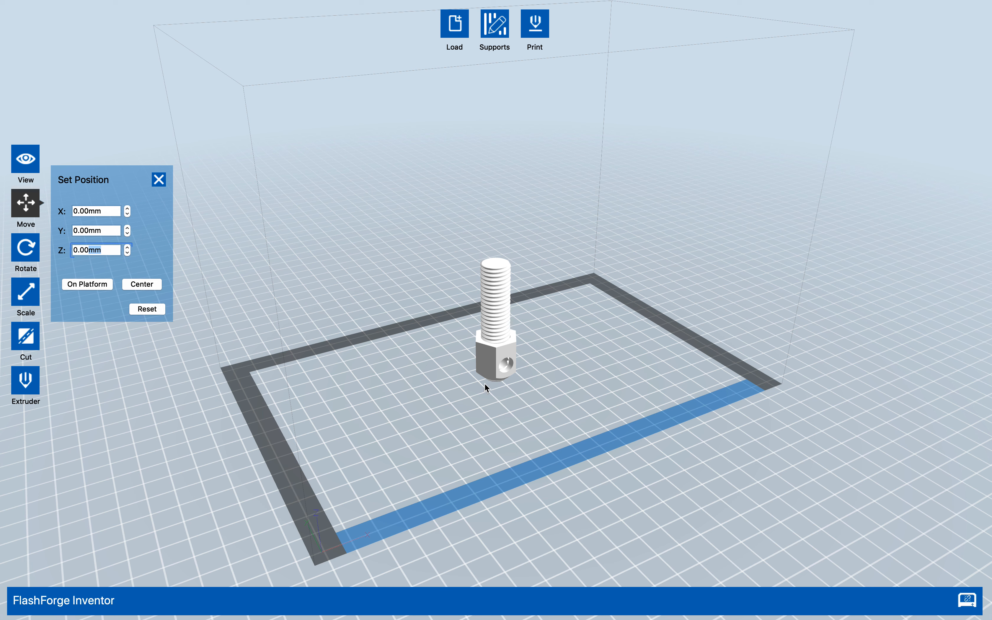
Scale the bolt to the maximum size the build volume allows and reset its dimensions.
left_click(35, 296)
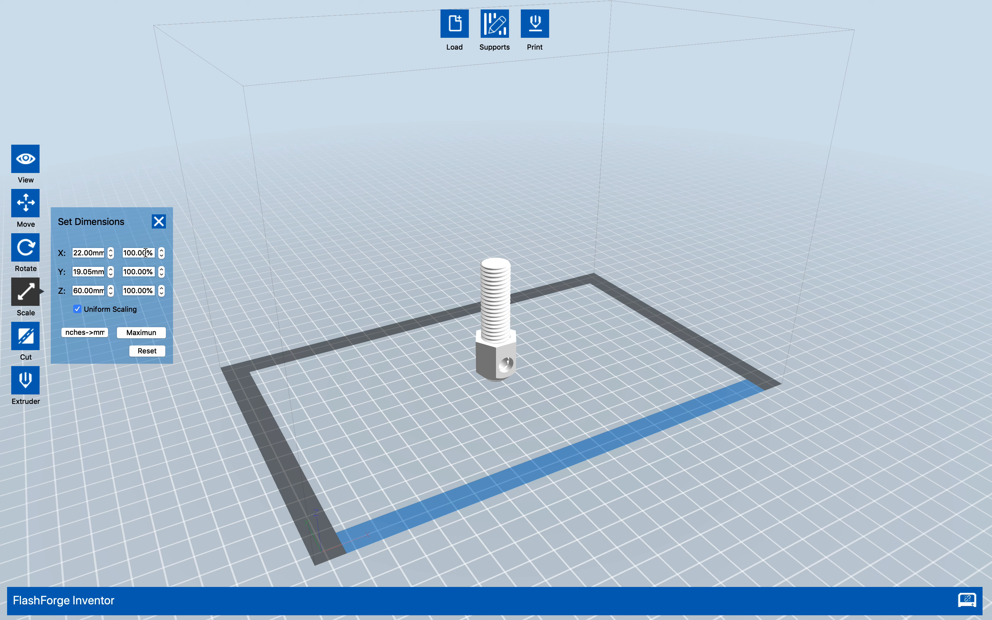
left_click(145, 333)
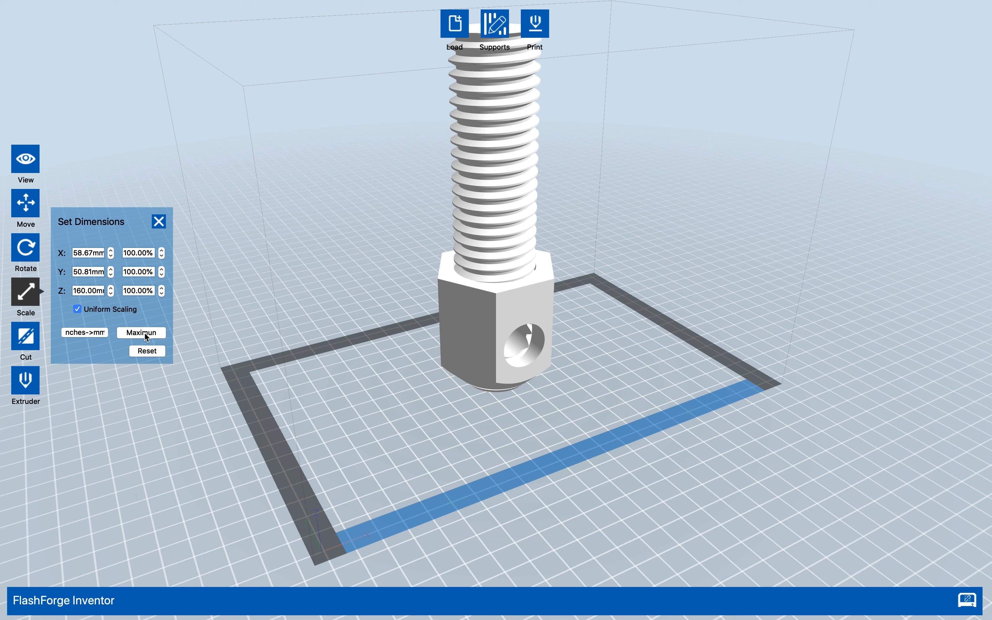
left_click(152, 352)
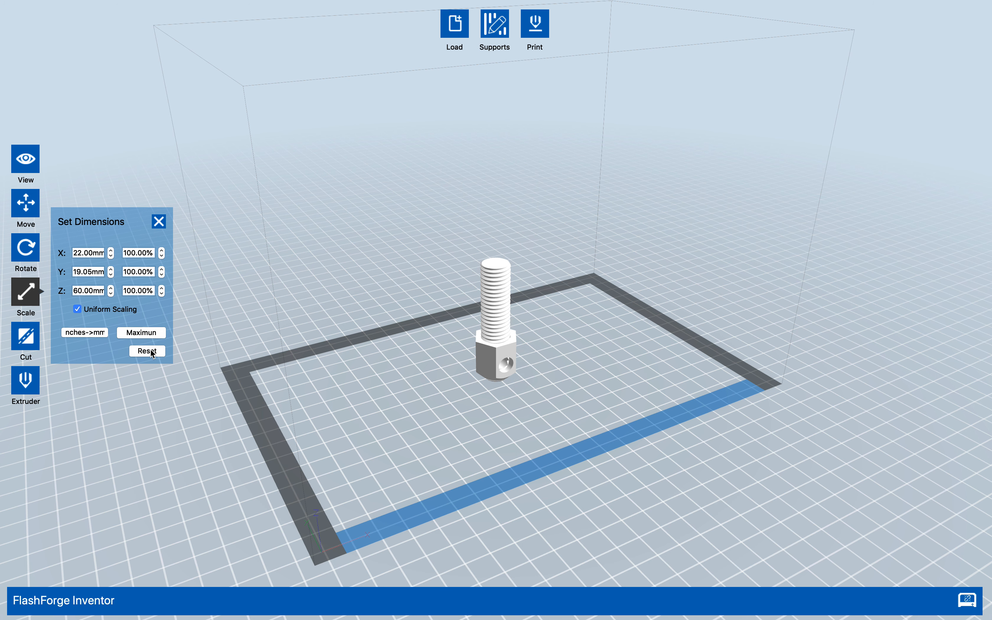
Scale the bolt uniformly to 117%.
left_click(162, 288)
left_click(163, 288)
left_click(163, 289)
left_click(163, 289)
left_click(163, 288)
left_click(163, 288)
left_click(163, 289)
left_click(162, 288)
left_click(163, 288)
left_click(163, 288)
left_click(163, 288)
left_click(163, 289)
left_click(162, 288)
left_click(162, 288)
left_click(162, 288)
left_click(163, 288)
Turn off uniform scaling, stretch only the bolt's Z dimension to 140%, and reset the dimensions.
left_click(77, 309)
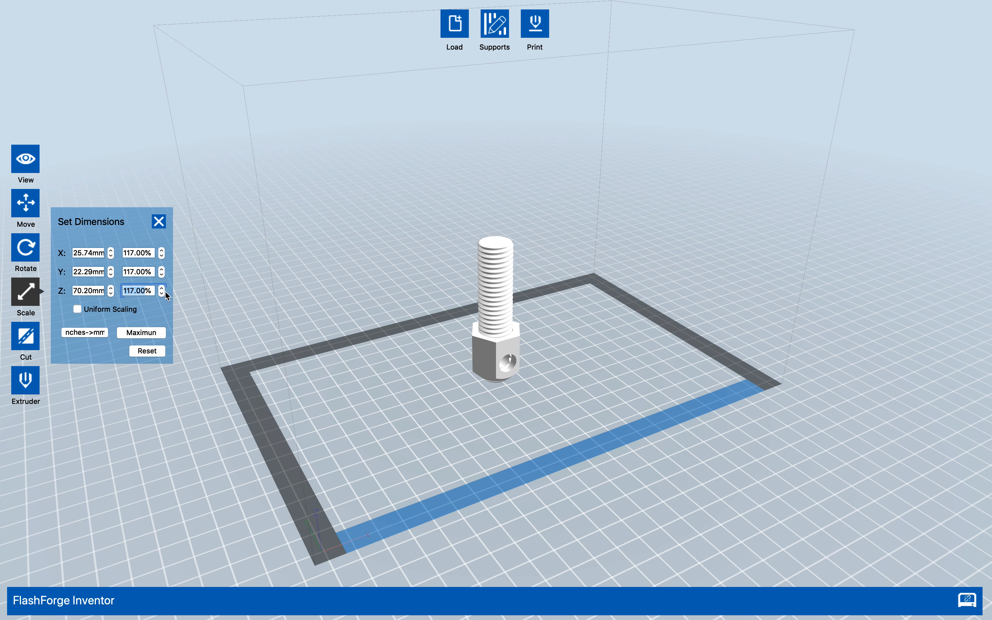
left_click(162, 288)
left_click(161, 289)
left_click(161, 288)
left_click(161, 289)
left_click(161, 288)
left_click(162, 289)
left_click(161, 289)
left_click(162, 288)
left_click(161, 289)
left_click(162, 288)
left_click(162, 289)
left_click(162, 288)
left_click(161, 289)
left_click(161, 289)
left_click(161, 289)
left_click(161, 289)
left_click(162, 288)
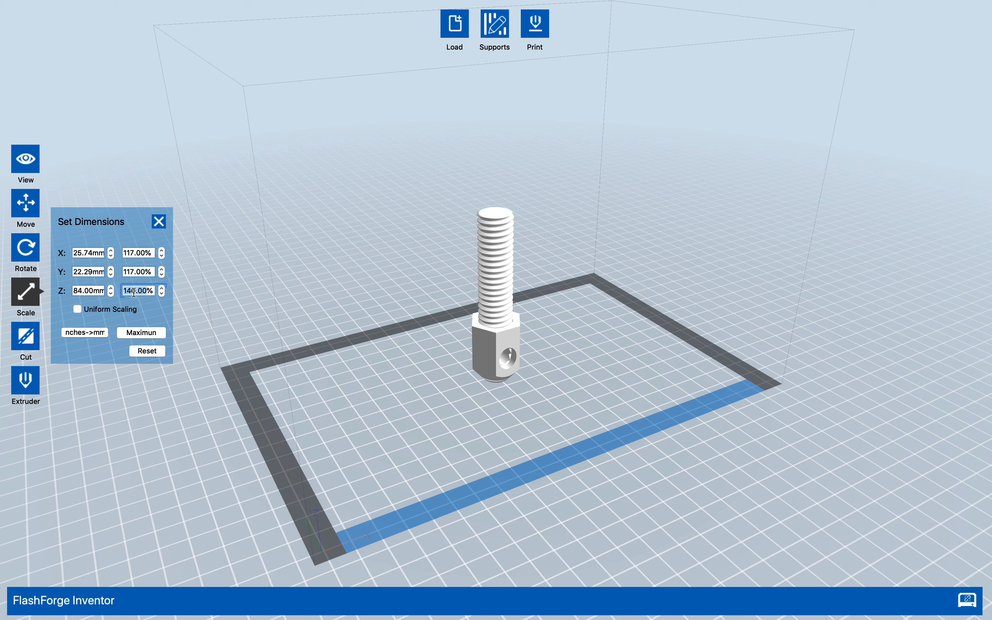
left_click(150, 352)
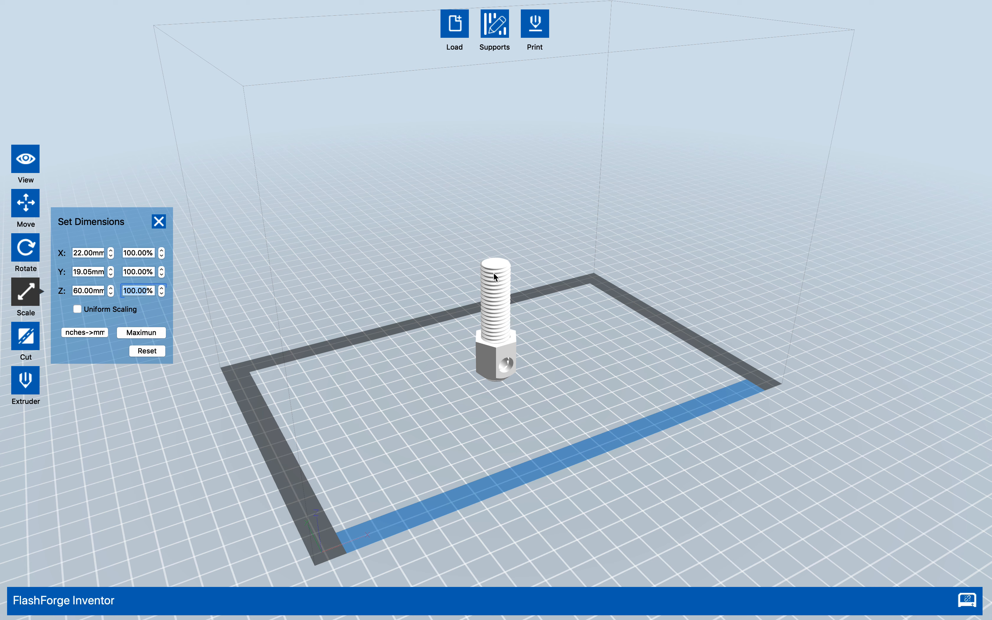
Preview the cut plane through the bolt in the Plane X, Plane Y and Plane Z directions.
left_click(36, 347)
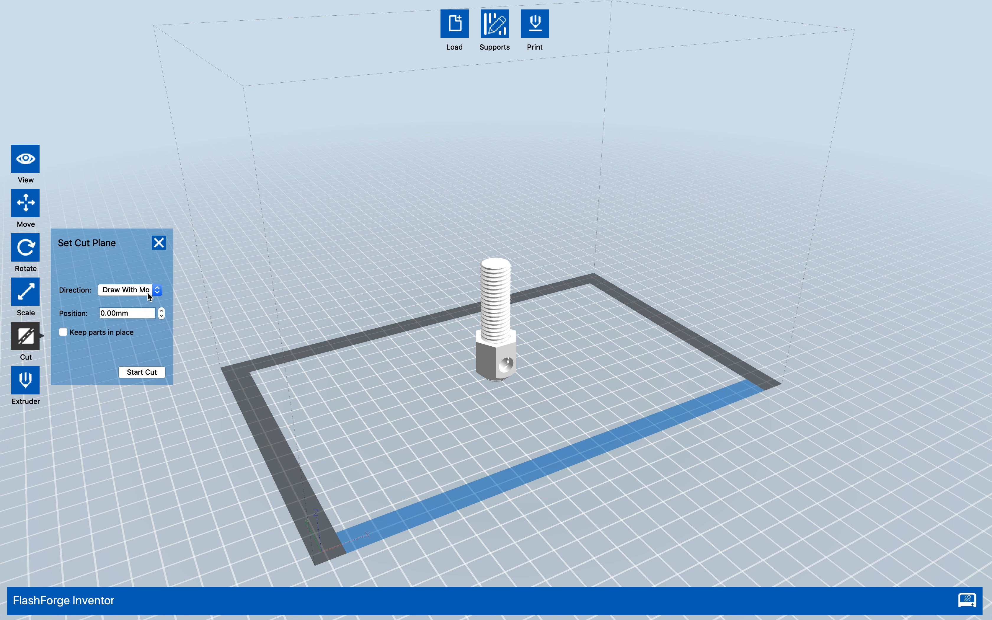
left_click(156, 290)
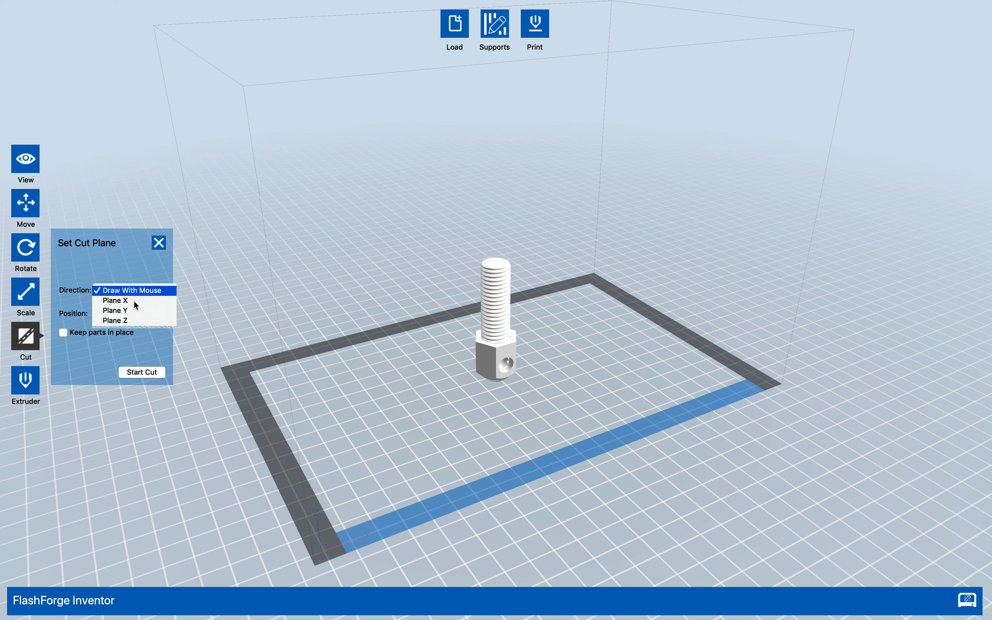
left_click(129, 303)
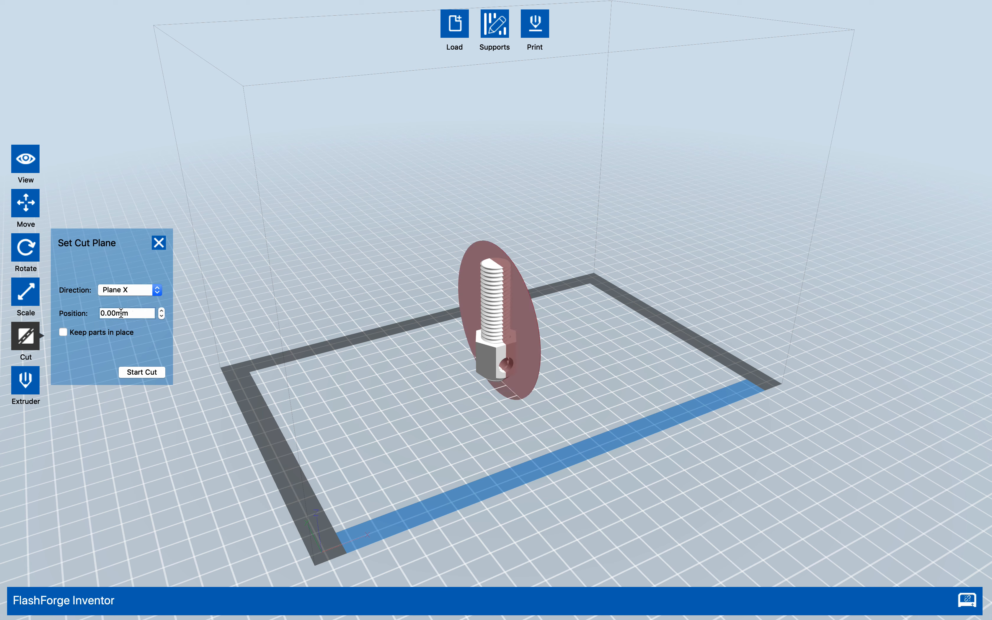
left_click(132, 290)
left_click(131, 300)
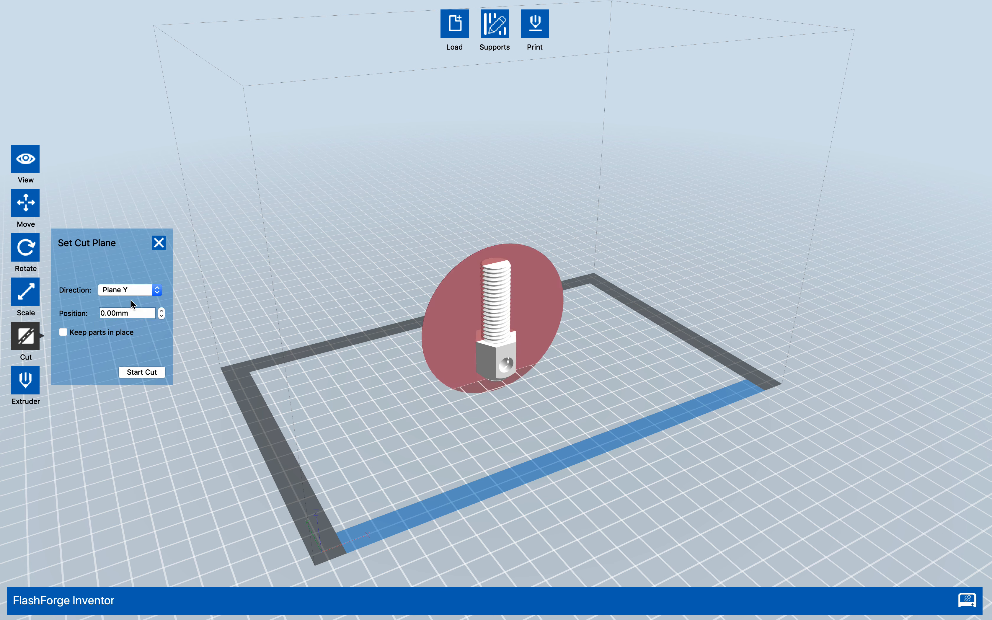
left_click(136, 291)
left_click(132, 301)
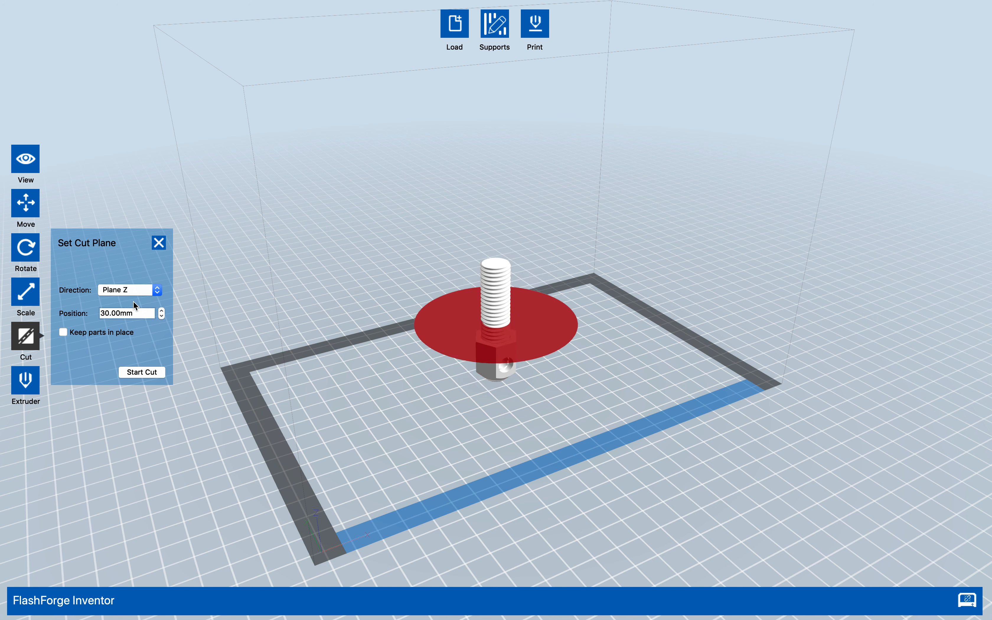
Cut the bolt along Plane Y at 0 mm without keeping the parts in place, and undo the cut.
left_click(142, 292)
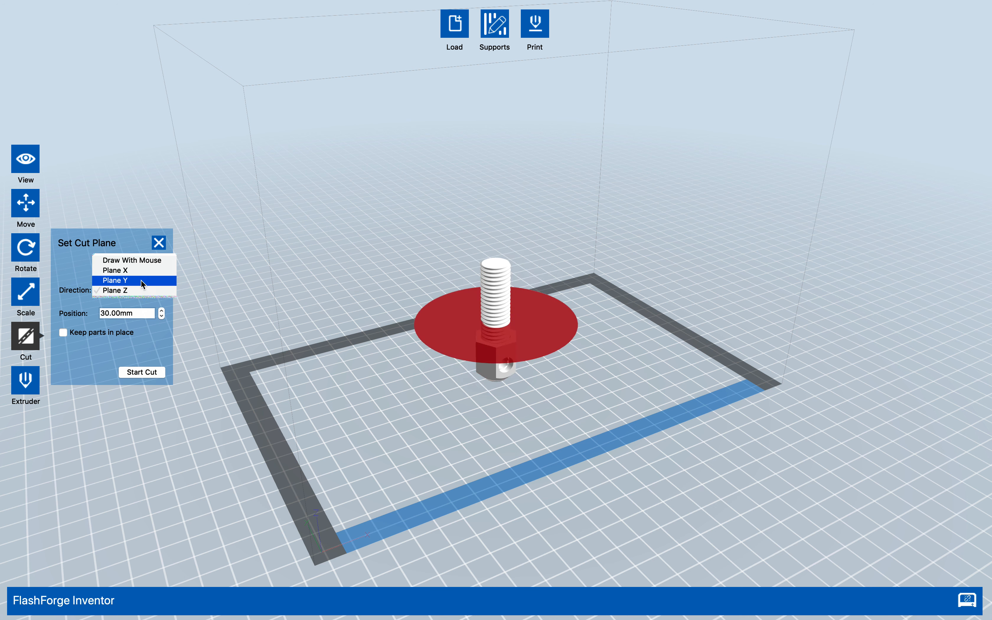
left_click(141, 280)
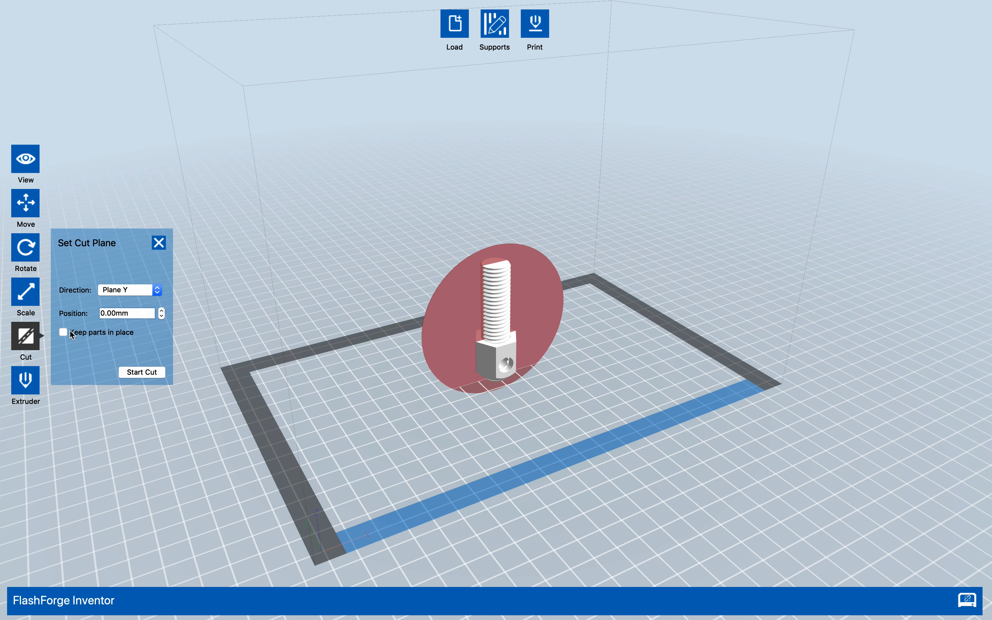
left_click(144, 372)
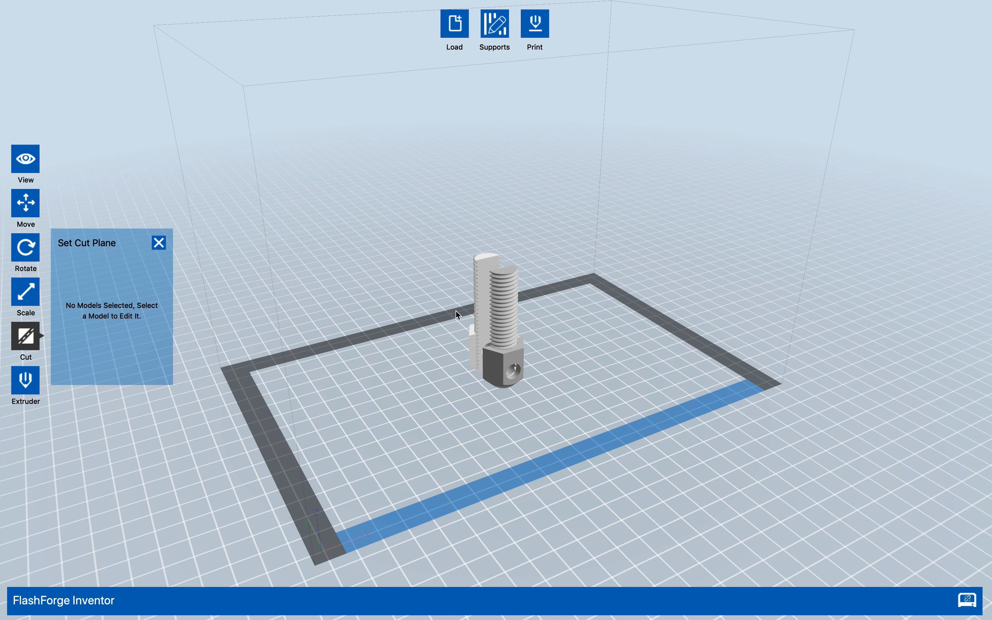
left_click(116, 6)
left_click(126, 24)
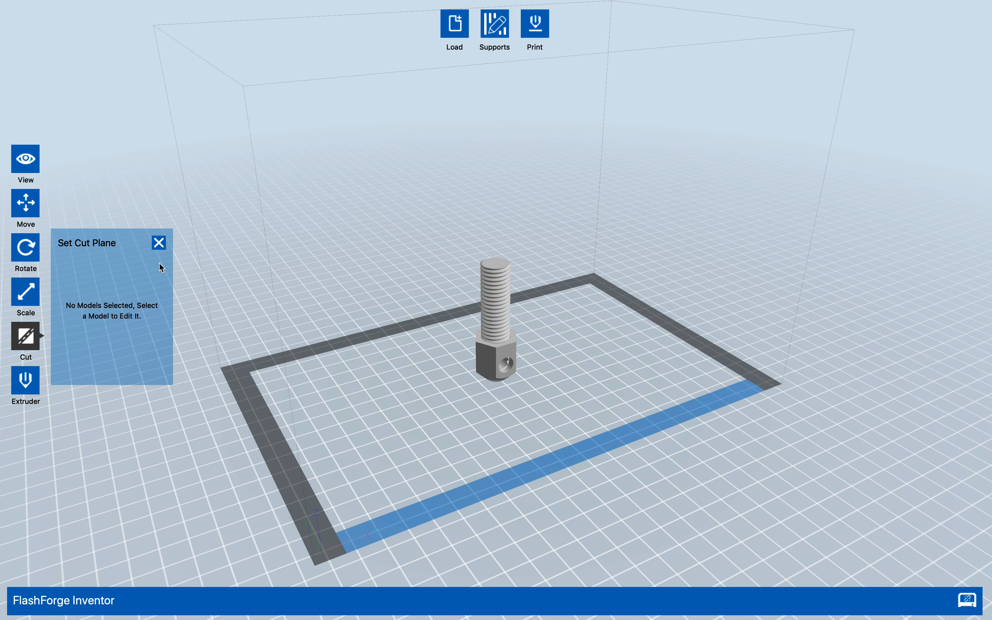
Cut the bolt along Plane Y at 0 mm with its parts kept in place, select the front half, and leave the cut settings.
left_click(503, 308)
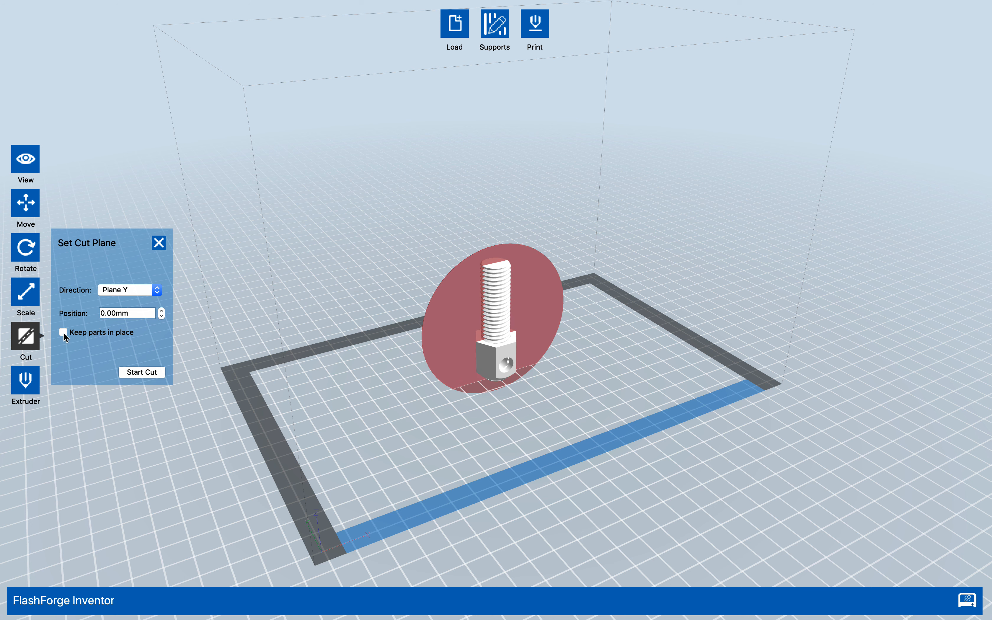
left_click(143, 372)
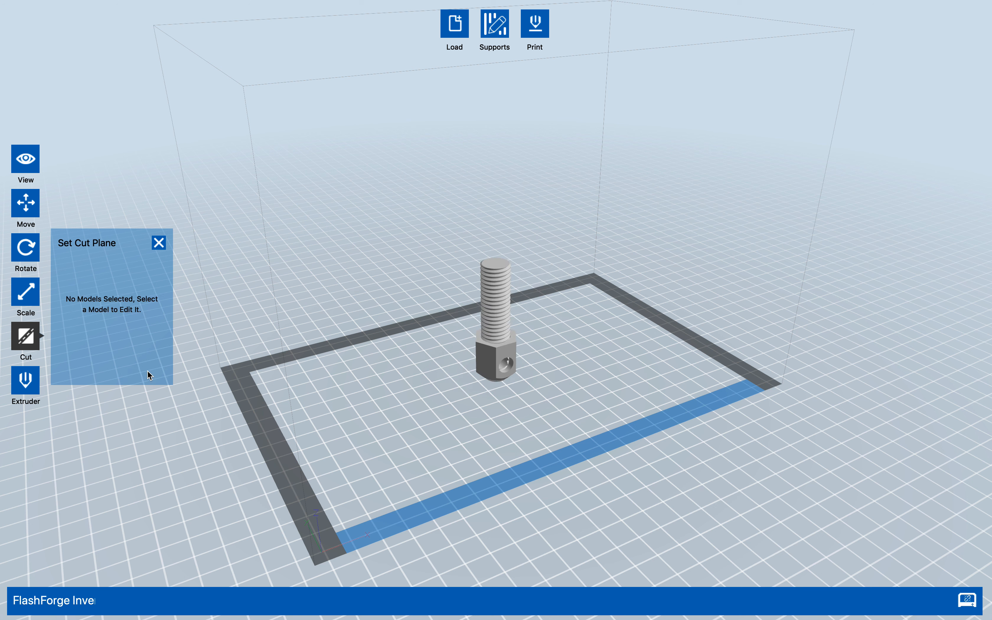
left_click(498, 297)
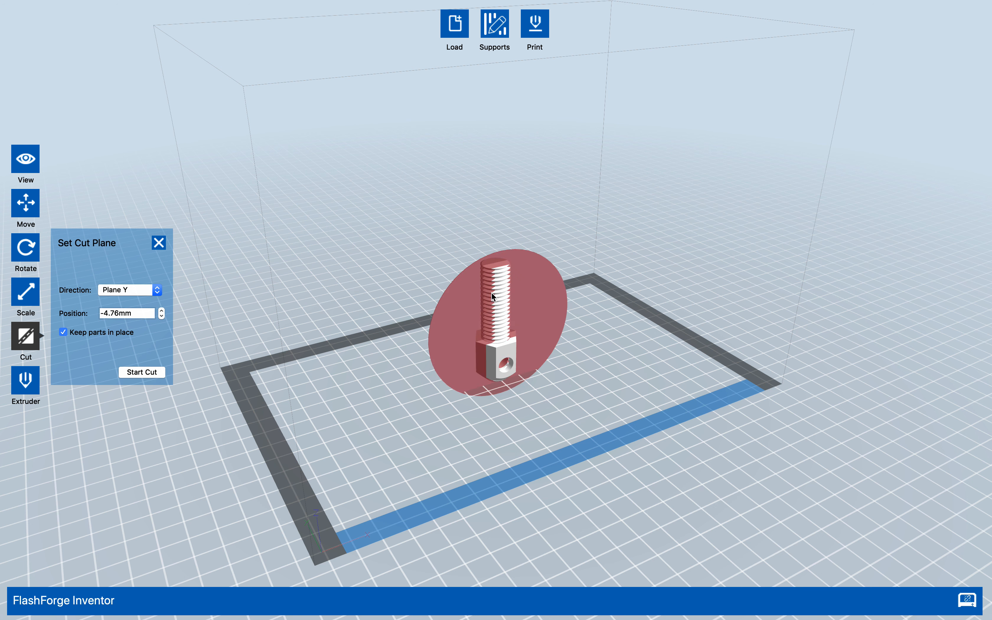
left_click(159, 243)
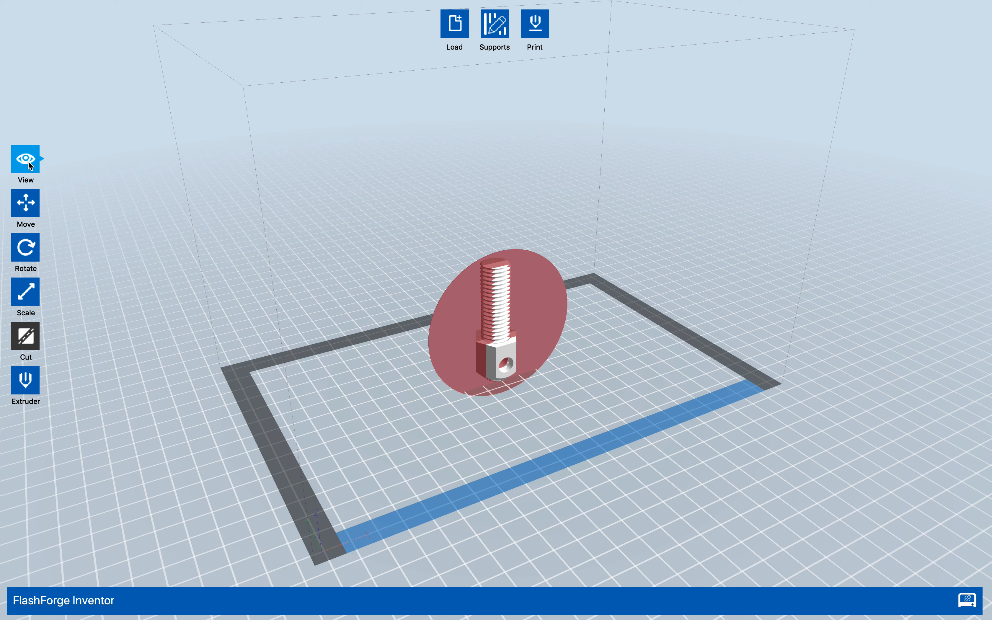
Move the front half of the cut bolt away from the other half, and undo both the move and the cut.
left_click(25, 203)
left_click_drag(499, 311, 586, 300)
mouse_move(113, 5)
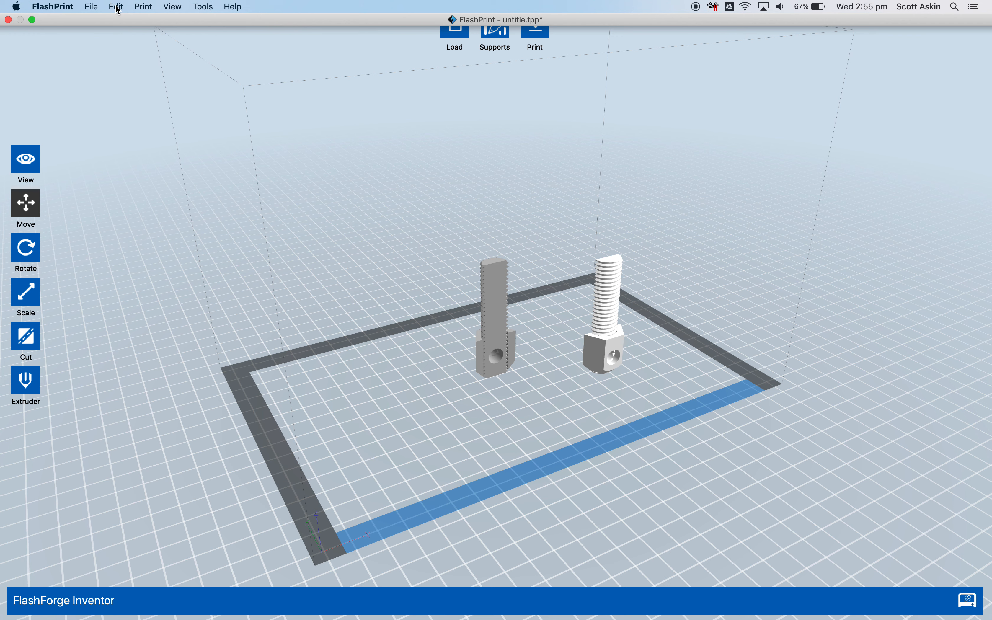
left_click(116, 6)
left_click(135, 23)
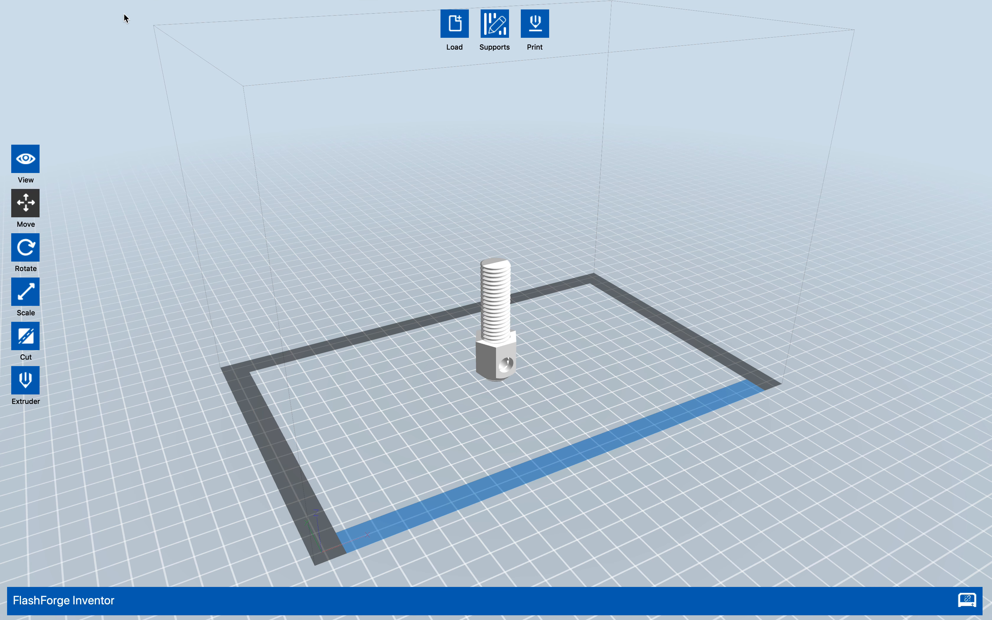
left_click(116, 7)
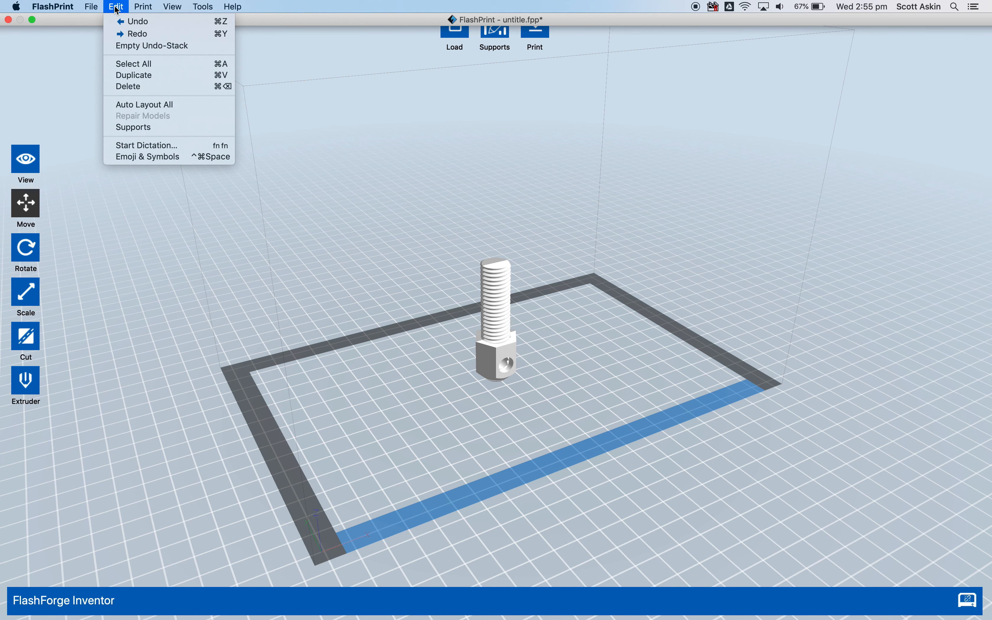
left_click(137, 23)
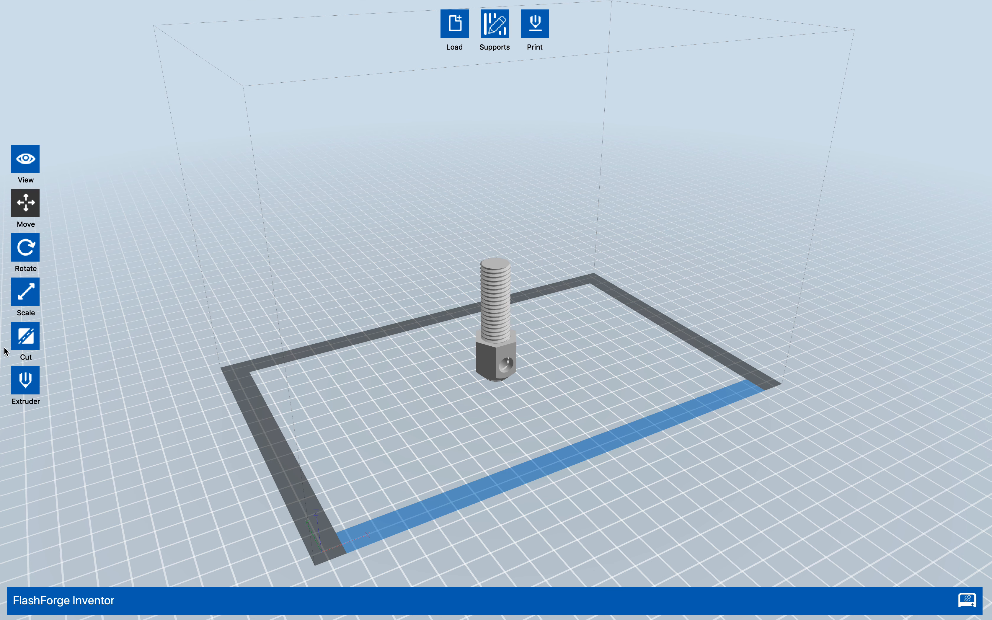
Select the bolt, view the left and right extruder choices, and leave them unassigned.
left_click(29, 385)
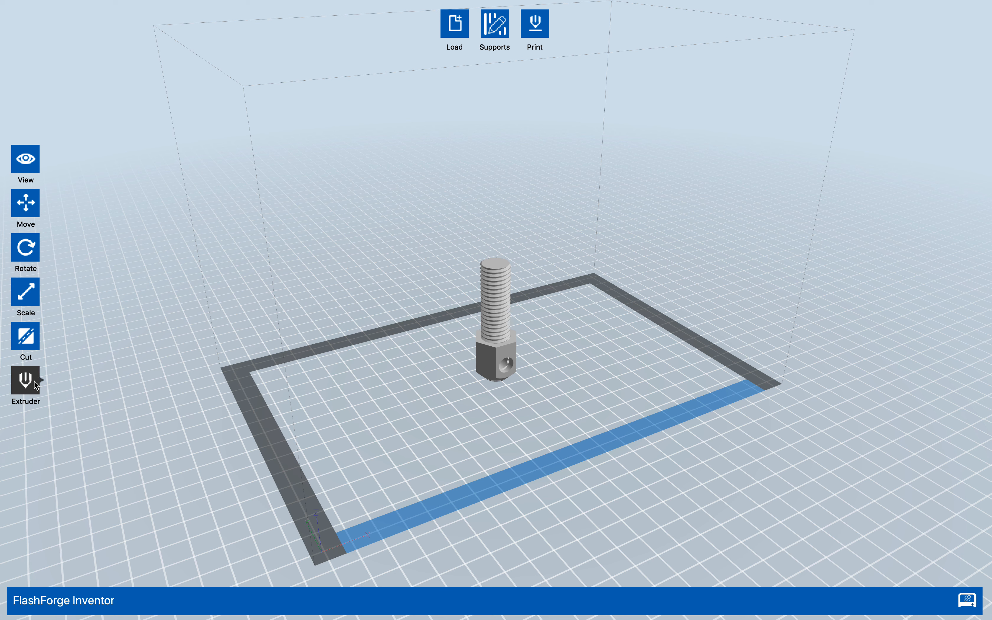
left_click(510, 308)
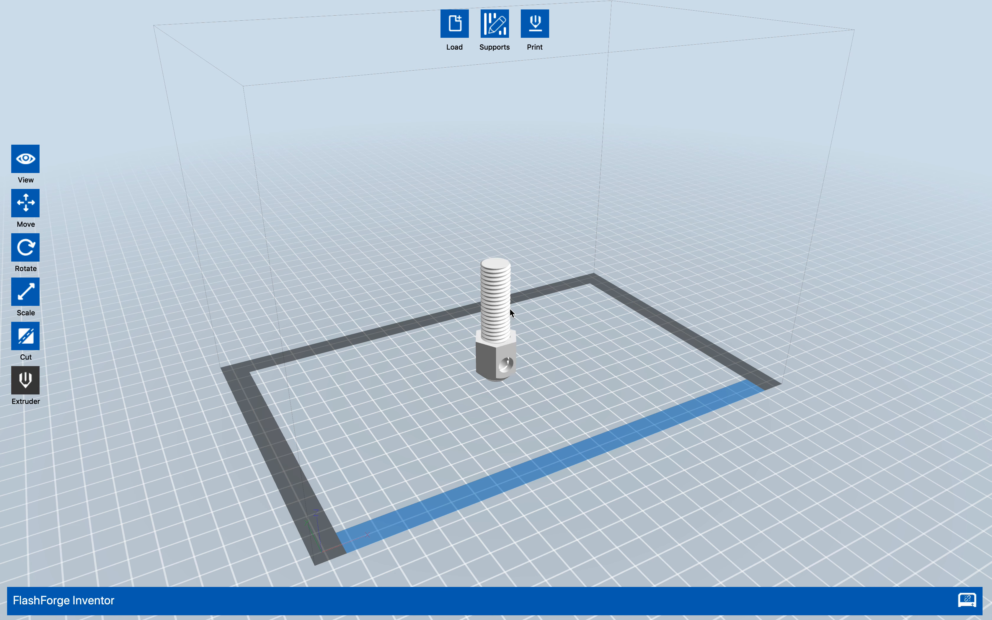
left_click(22, 389)
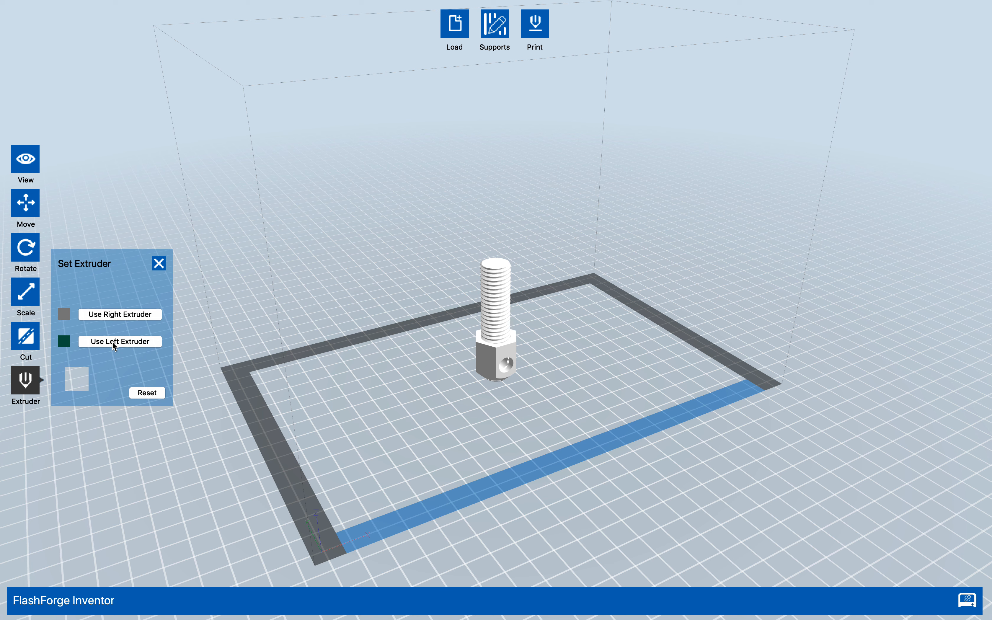
left_click(158, 263)
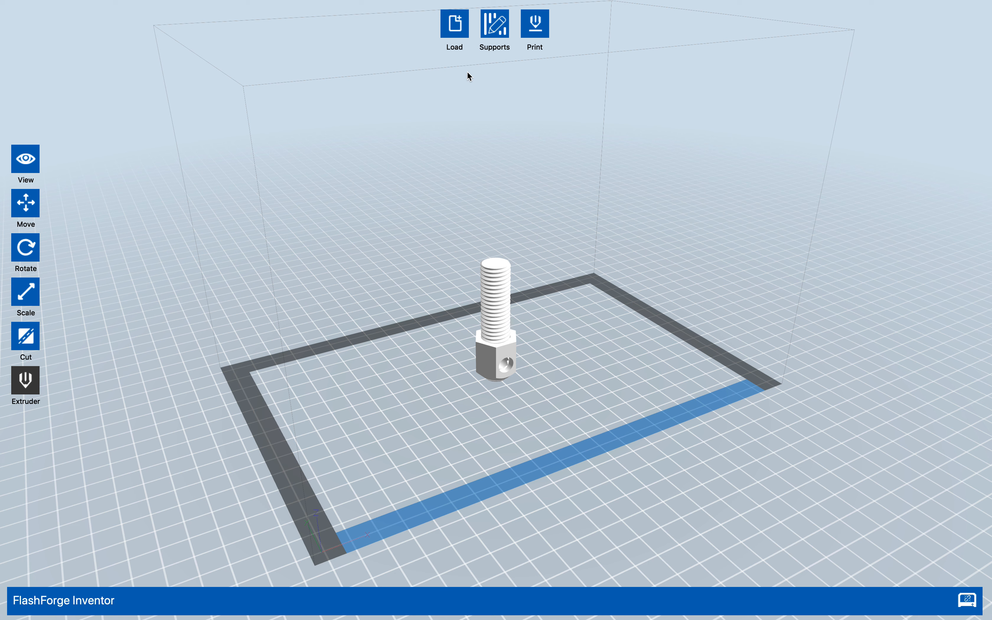
Enter support editing and review the treelike support options for overhang threshold, post diameter and base height.
left_click(497, 29)
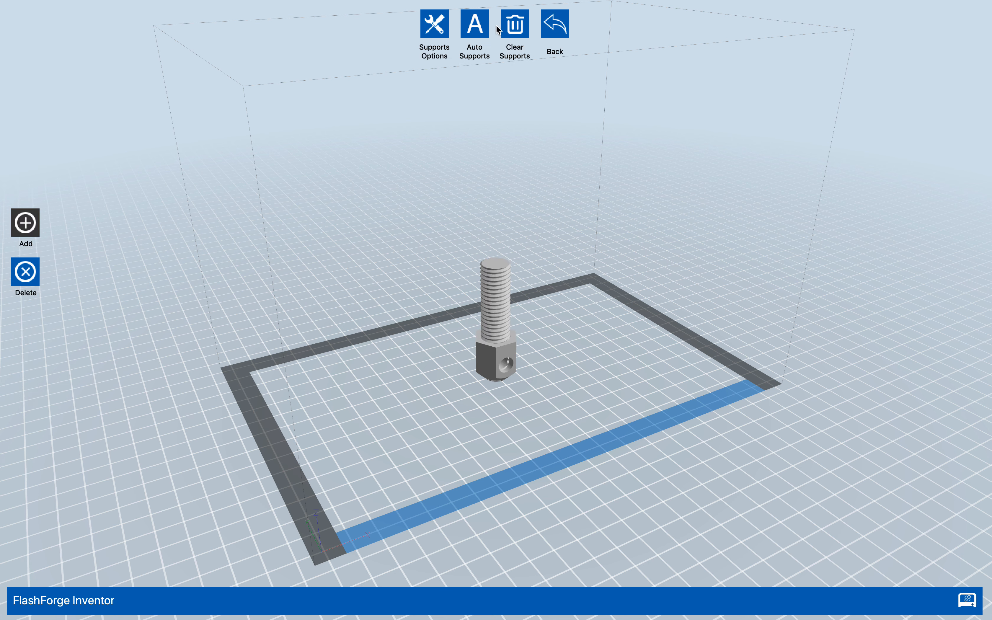
left_click(436, 29)
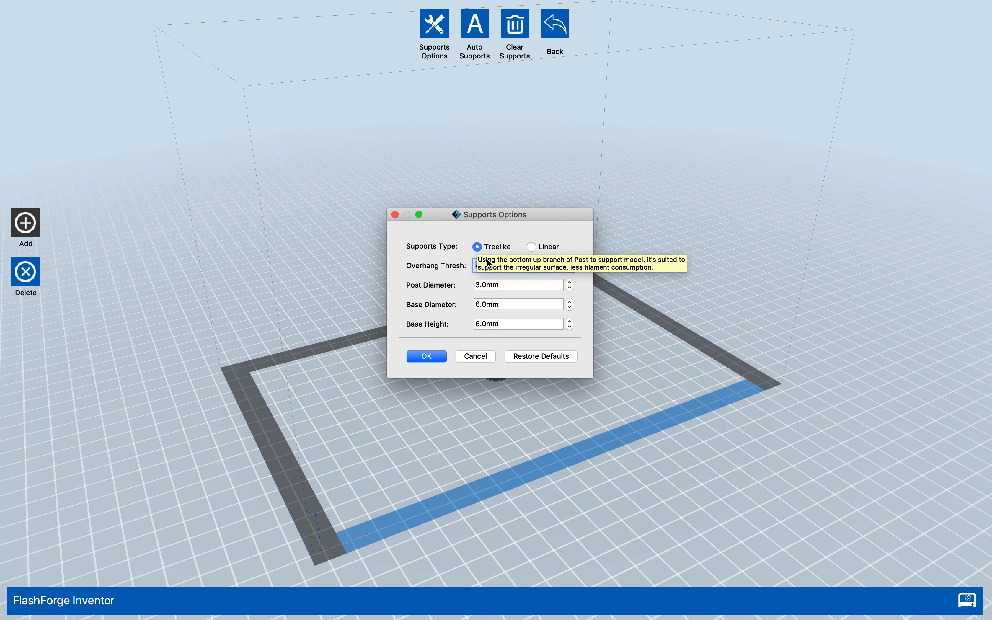
mouse_move(496, 264)
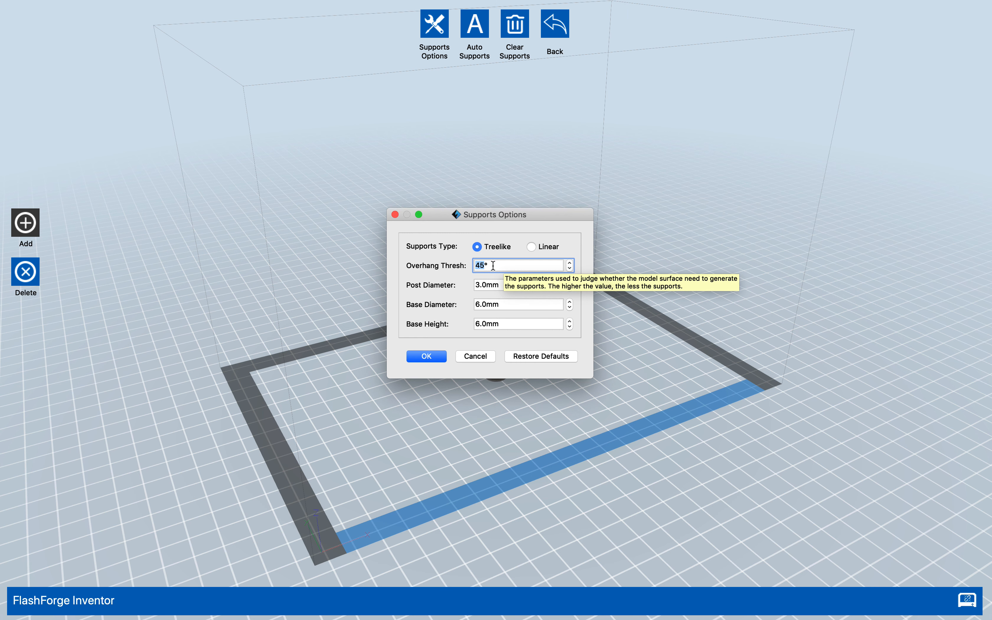
mouse_move(502, 285)
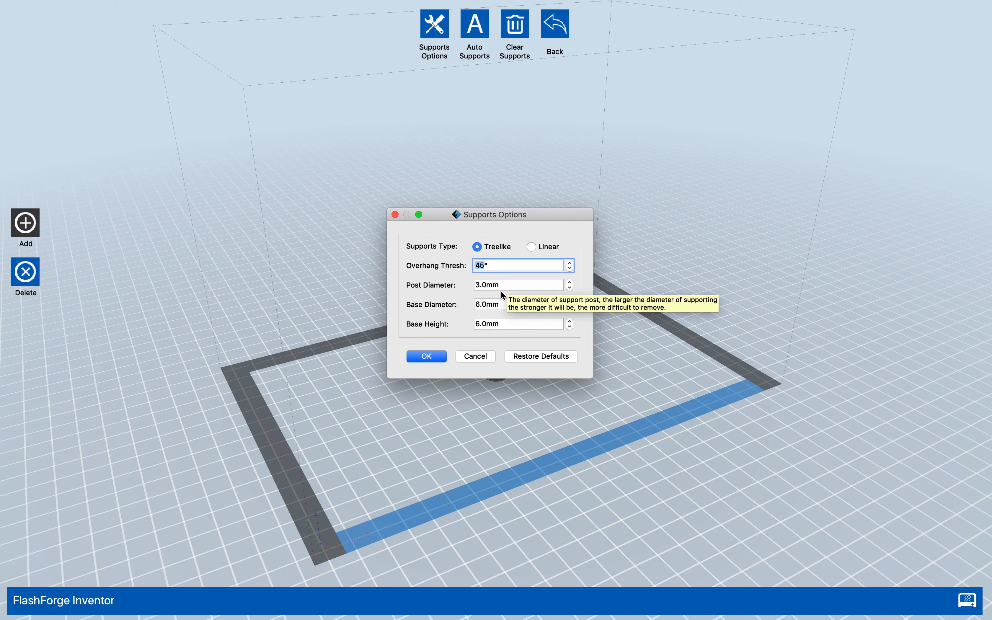
mouse_move(503, 324)
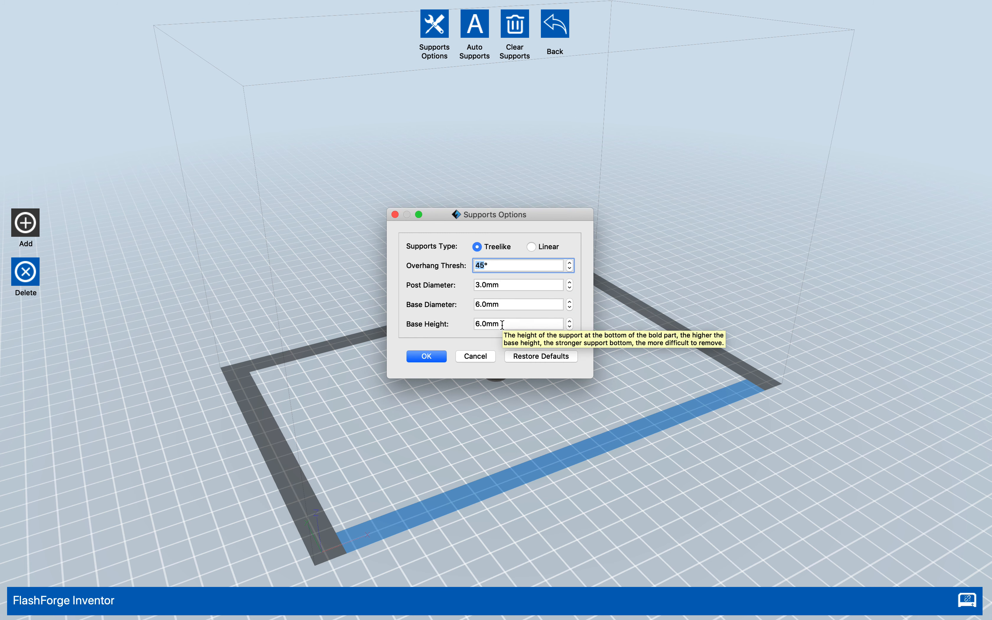
Set the treelike supports' post diameter to 2.0 mm, base diameter to 4.0 mm and base height to 4.0 mm.
left_click_drag(513, 216, 318, 201)
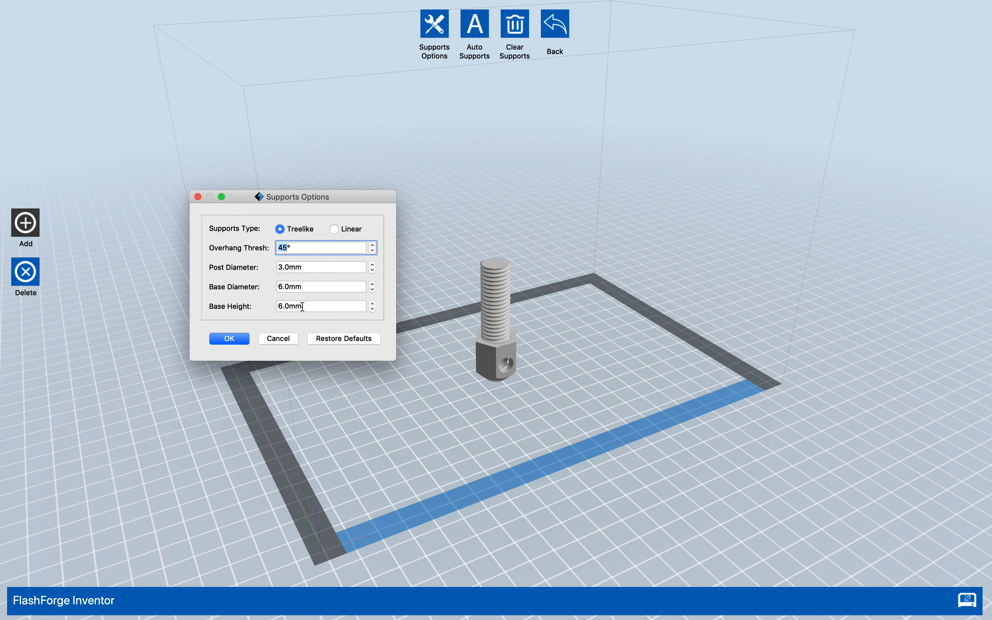
left_click(372, 270)
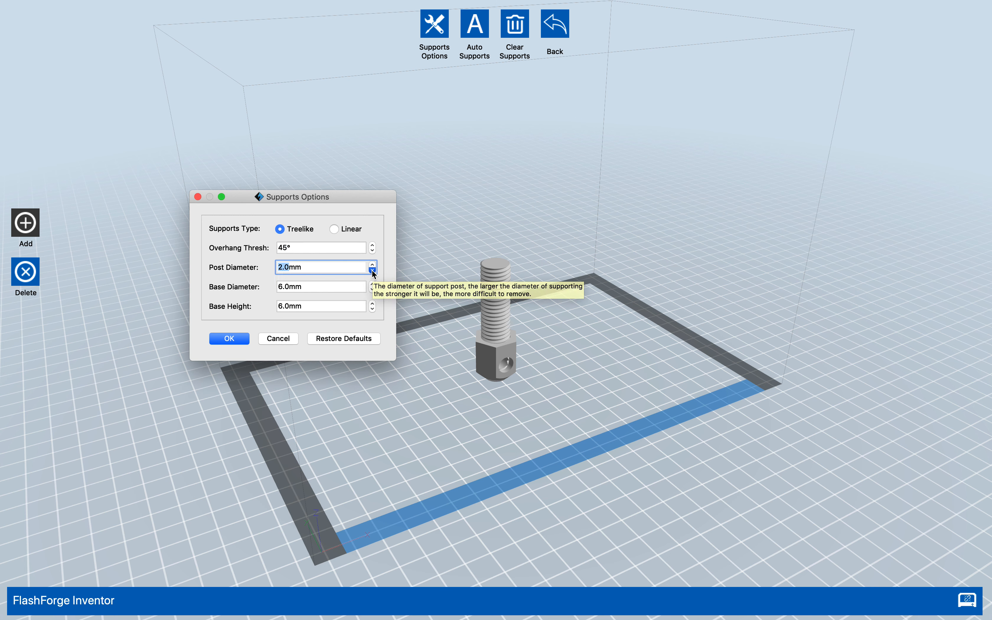
left_click(372, 289)
left_click(373, 290)
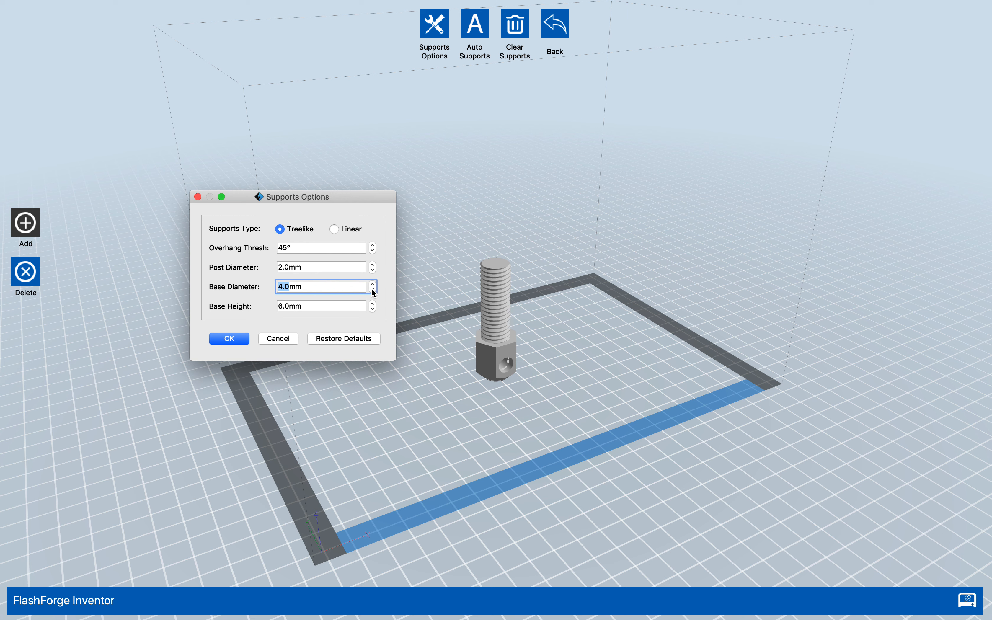
left_click(372, 309)
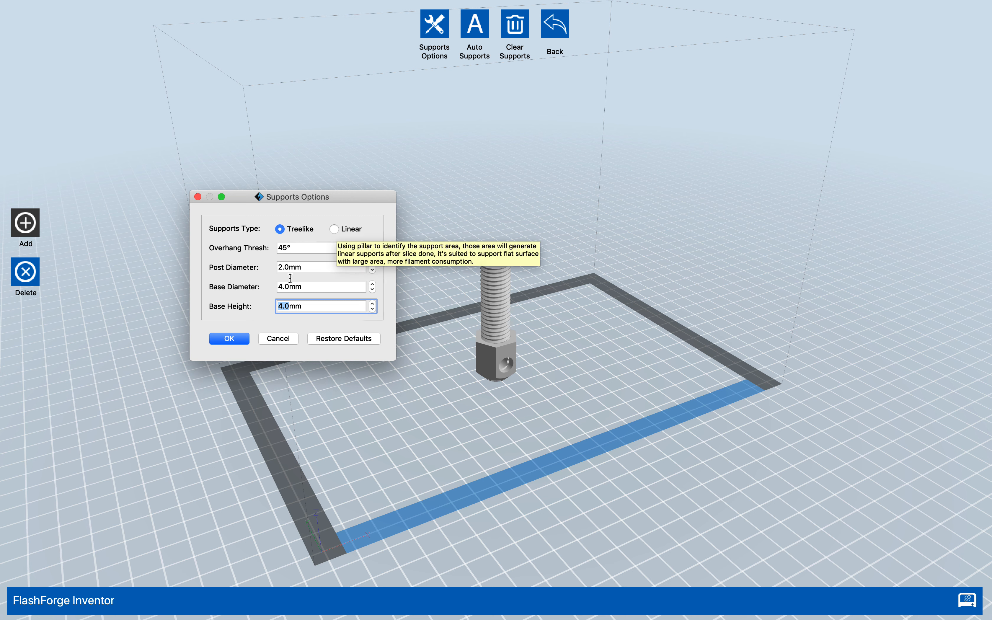
left_click(238, 340)
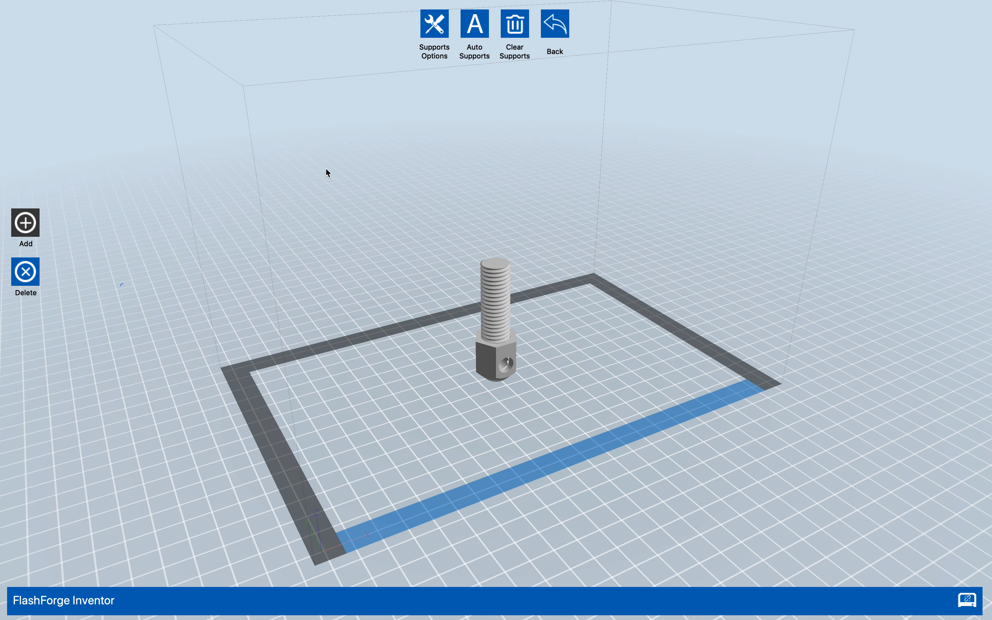
Generate automatic supports for the bolt, inspect them on the thread and in the cross hole, and clear them.
left_click(476, 30)
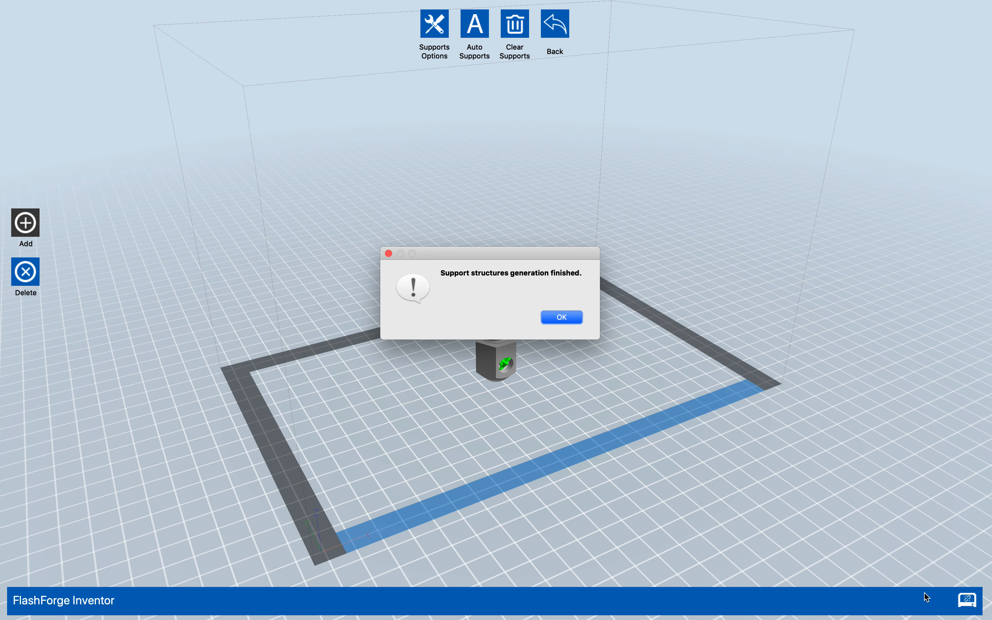
left_click_drag(462, 253, 161, 173)
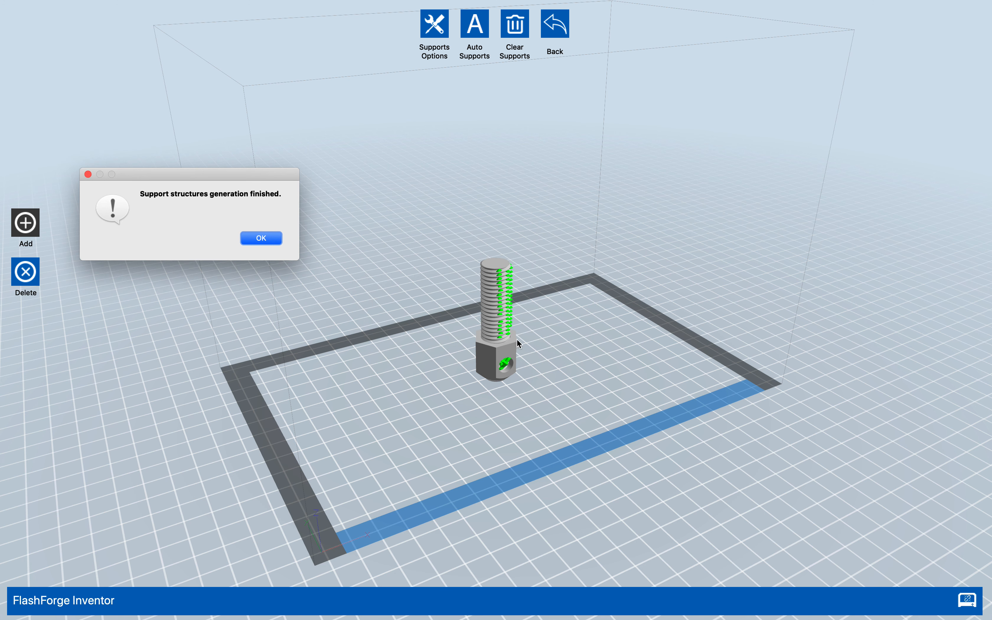
key("Return")
scroll(526, 399, "up", 3)
scroll(525, 397, "up", 5)
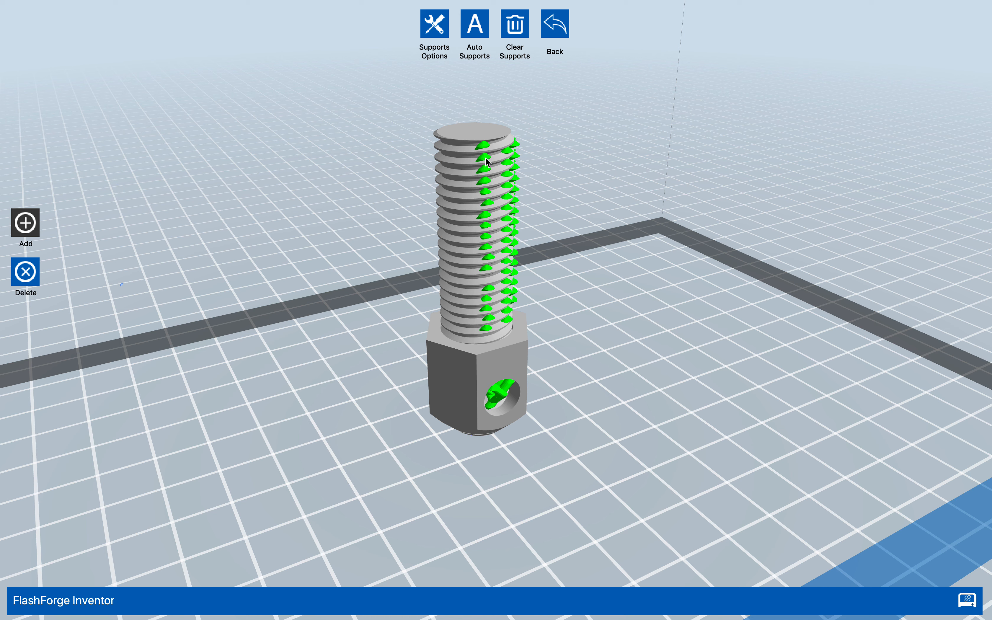
left_click(514, 29)
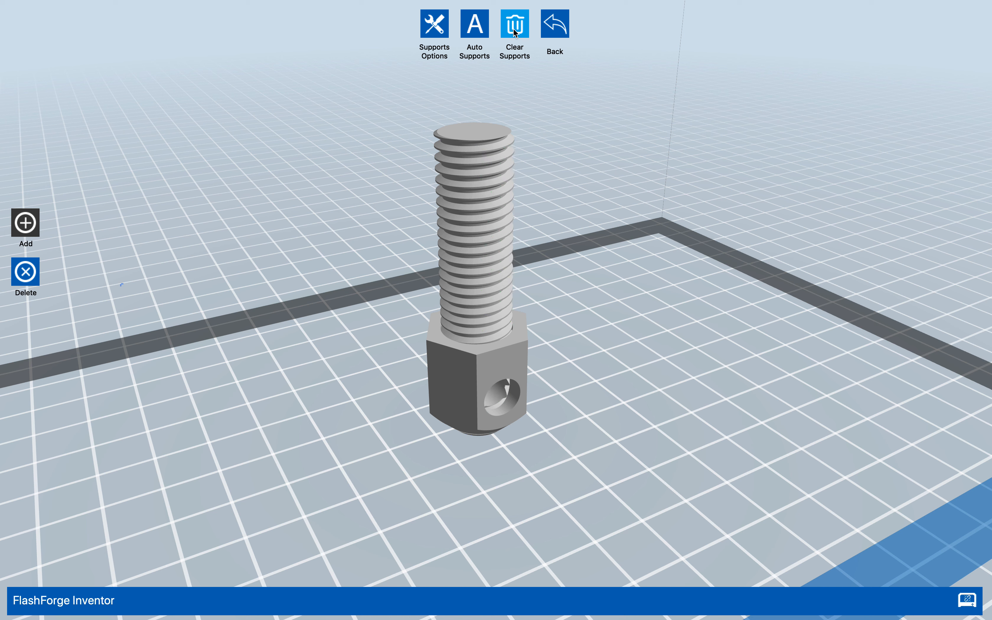
Restore the default support options and generate automatic supports for the bolt, running the generation twice and replacing the current supports.
left_click(435, 25)
left_click(540, 356)
left_click(427, 356)
left_click(475, 29)
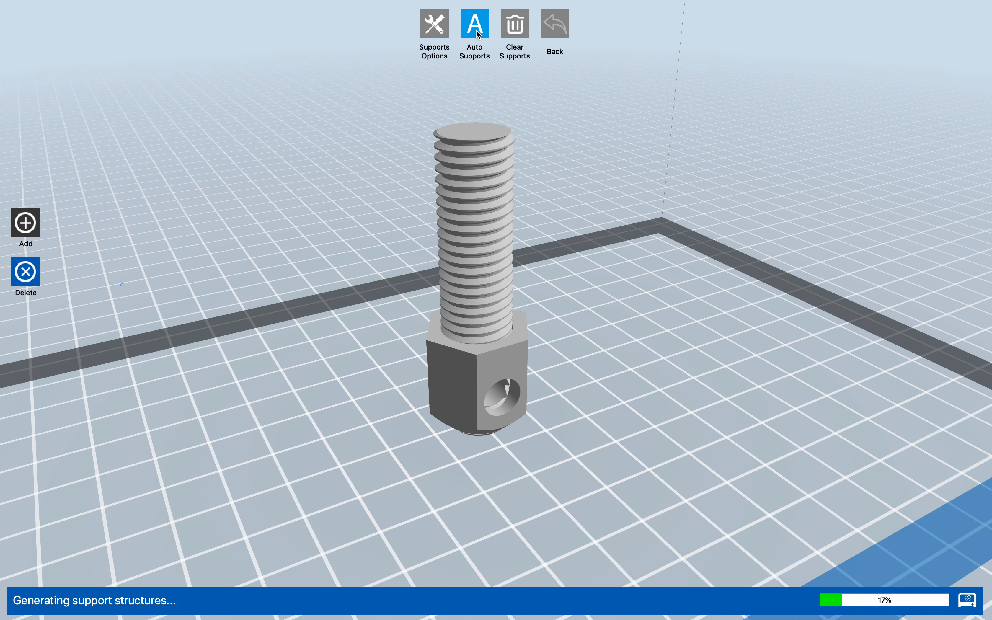
left_click(562, 317)
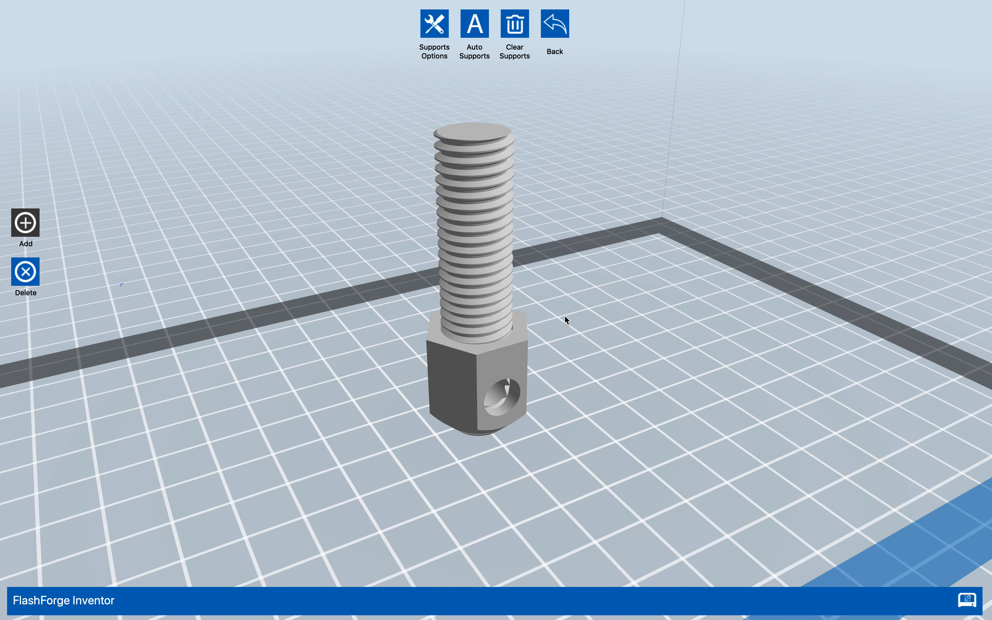
left_click(476, 33)
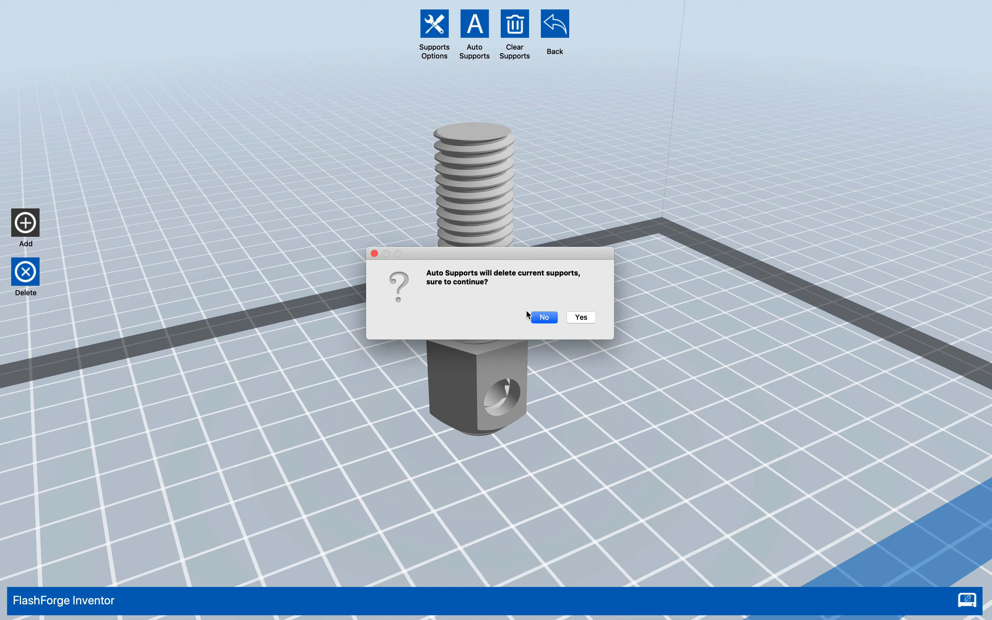
left_click(582, 317)
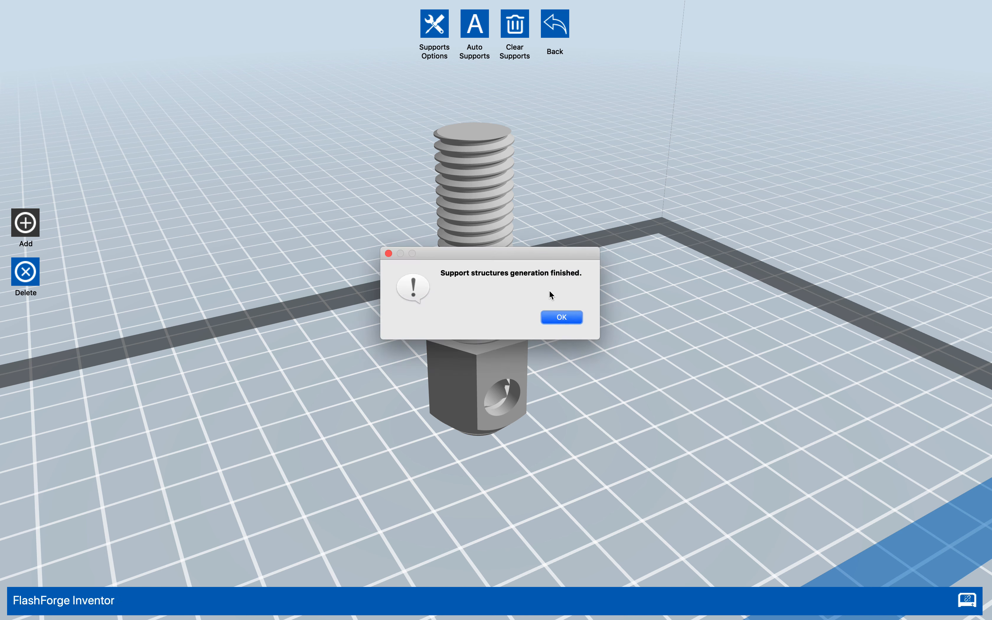
left_click(562, 318)
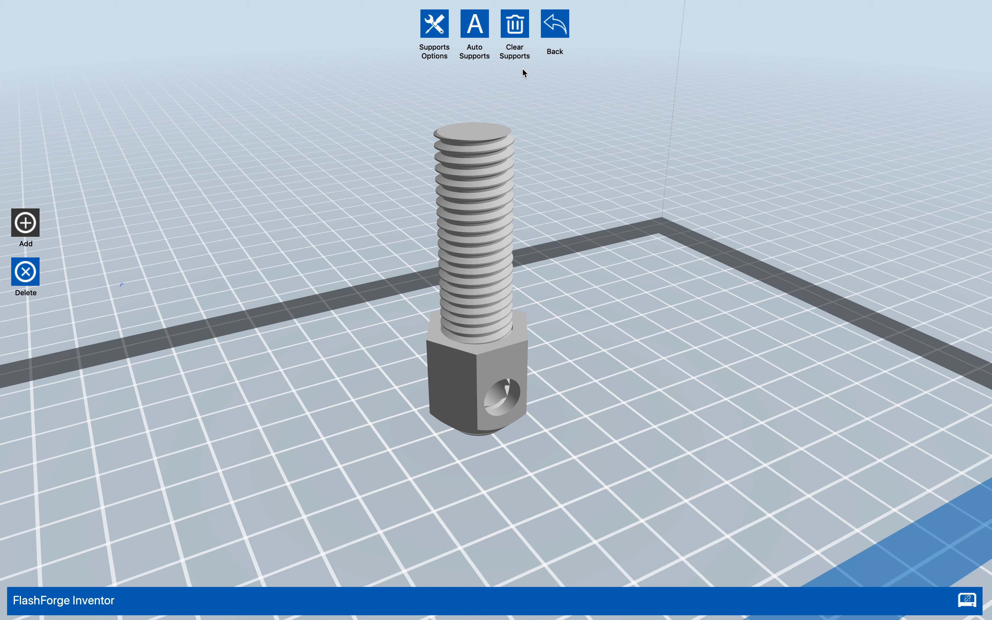
Leave support editing, agree to save the supports, and choose the Folding Shovel folder within the 11 Industrial Technology Skills projects.
left_click(554, 27)
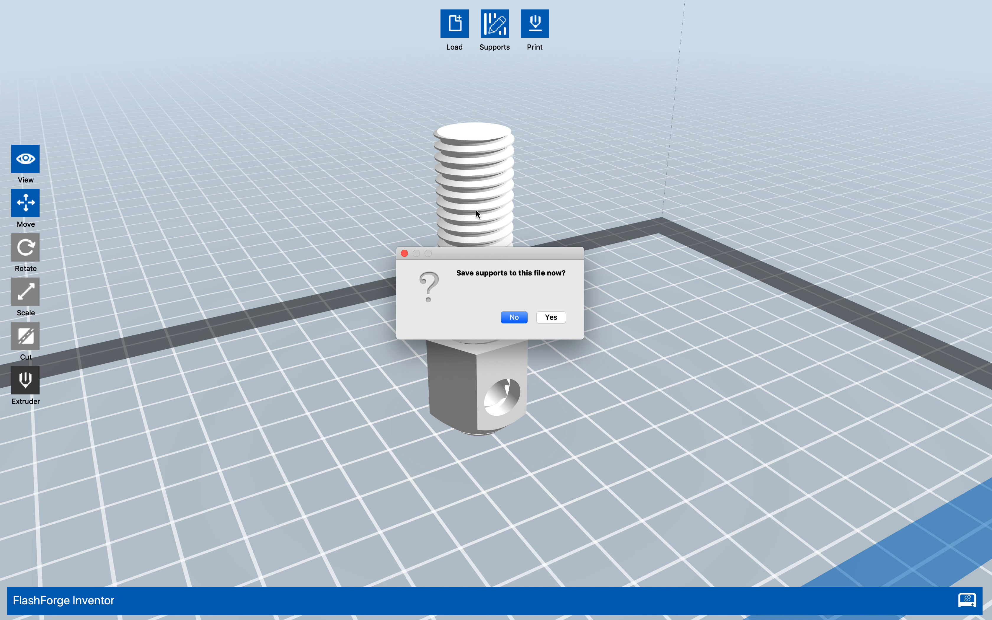
left_click(551, 318)
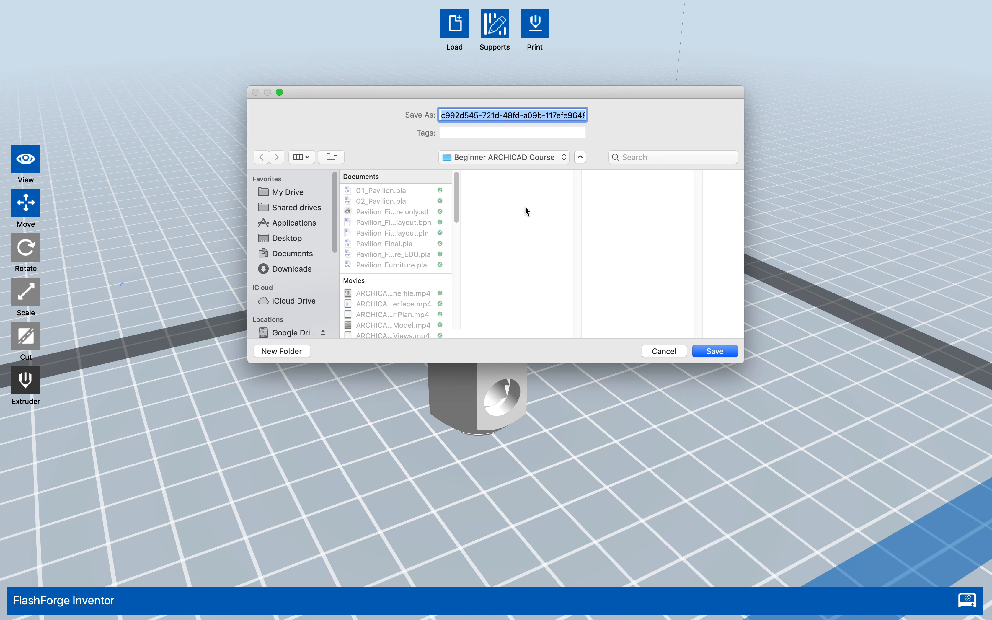
left_click(294, 191)
left_click(402, 211)
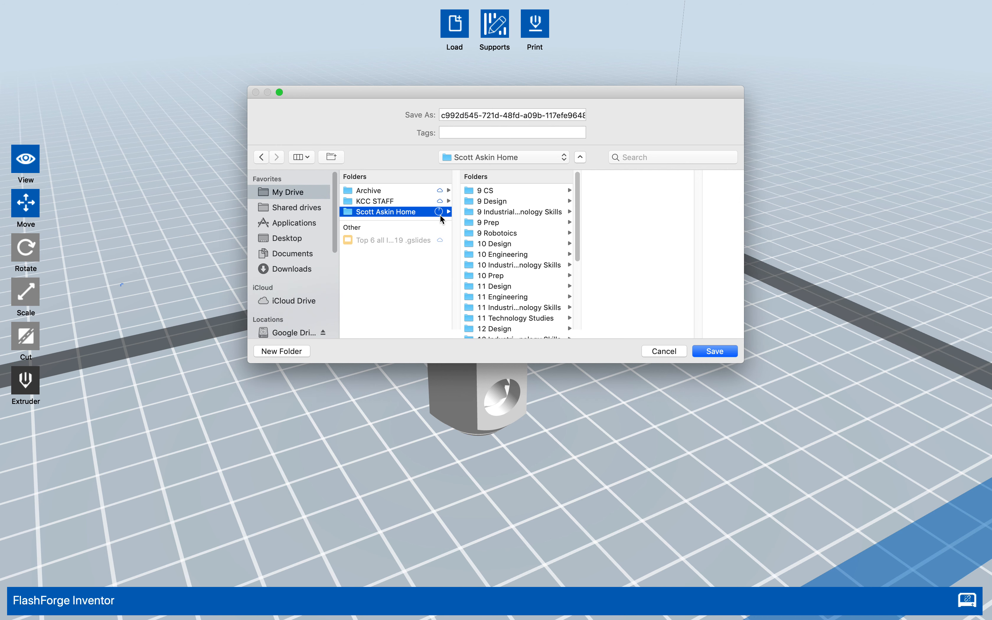
left_click_drag(577, 219, 580, 304)
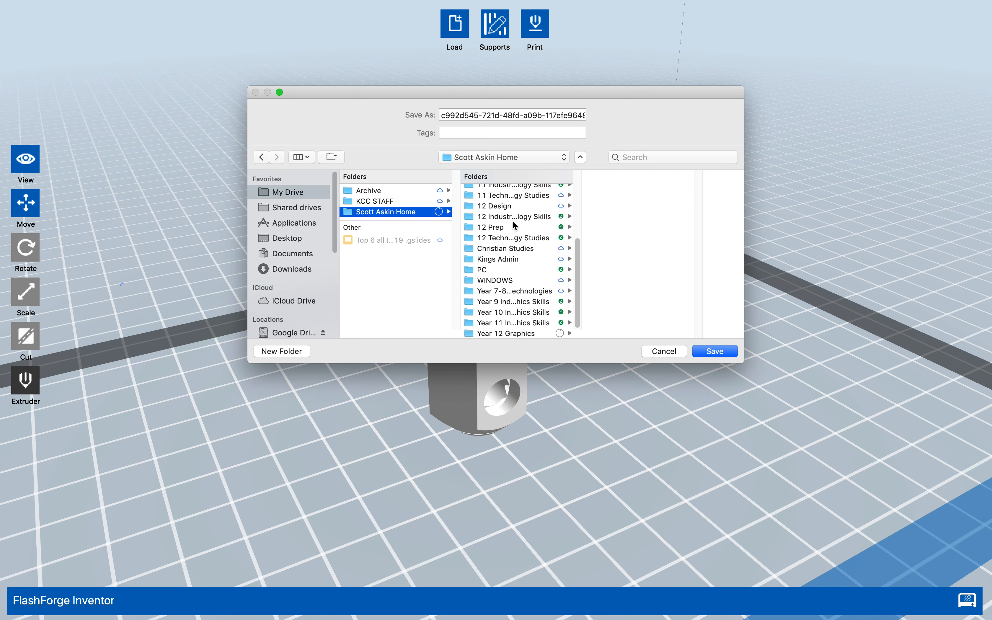
scroll(513, 221, "up", 1)
left_click(523, 198)
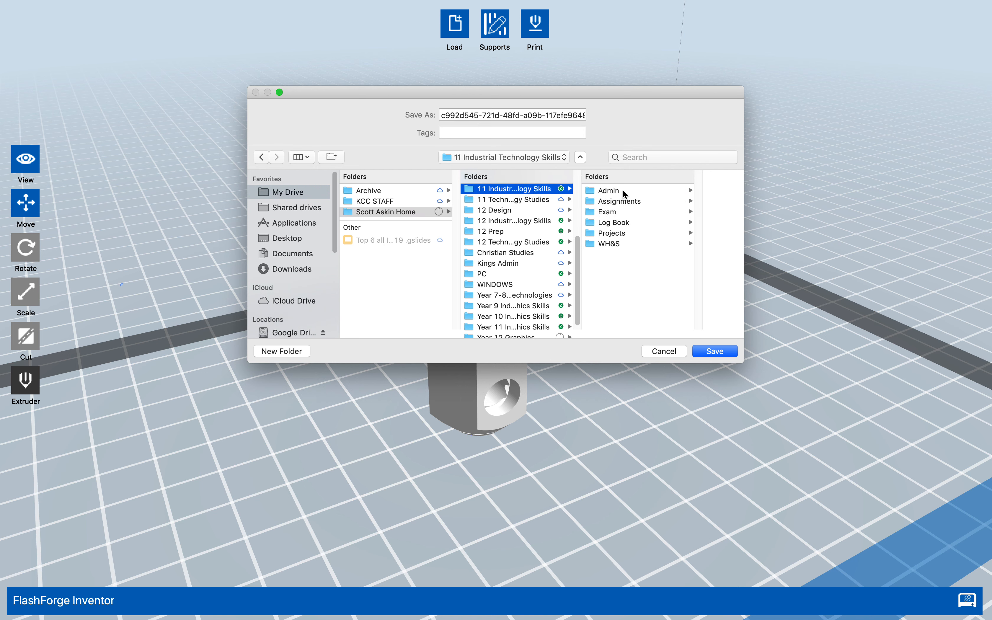
left_click(611, 234)
left_click(676, 200)
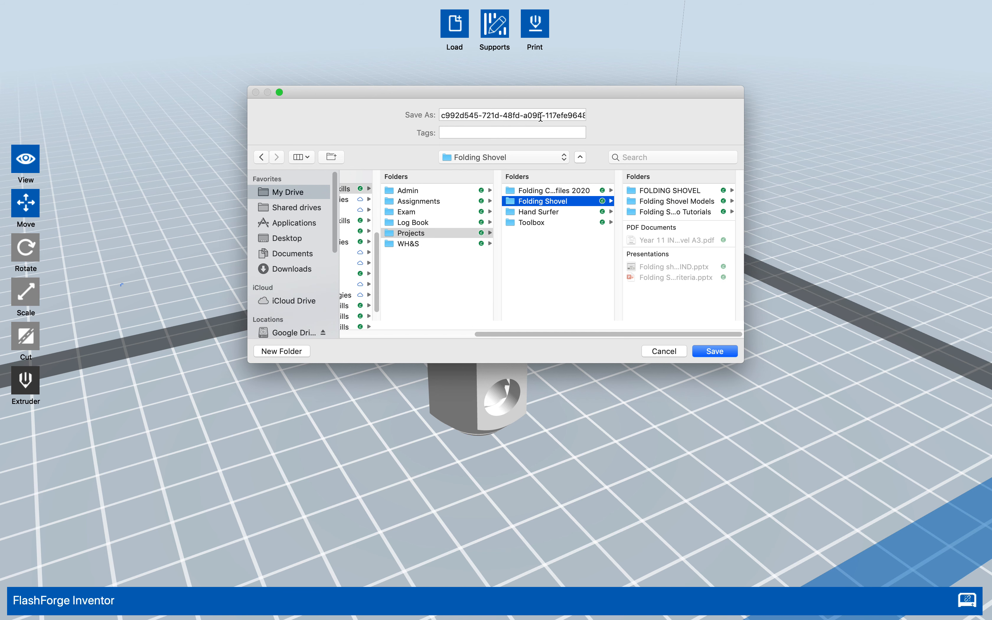
Replace the suggested file name with BOLT3D and save the project in the Folding Shovel folder.
left_click(459, 115)
left_click_drag(444, 116, 598, 114)
key("BackSpace")
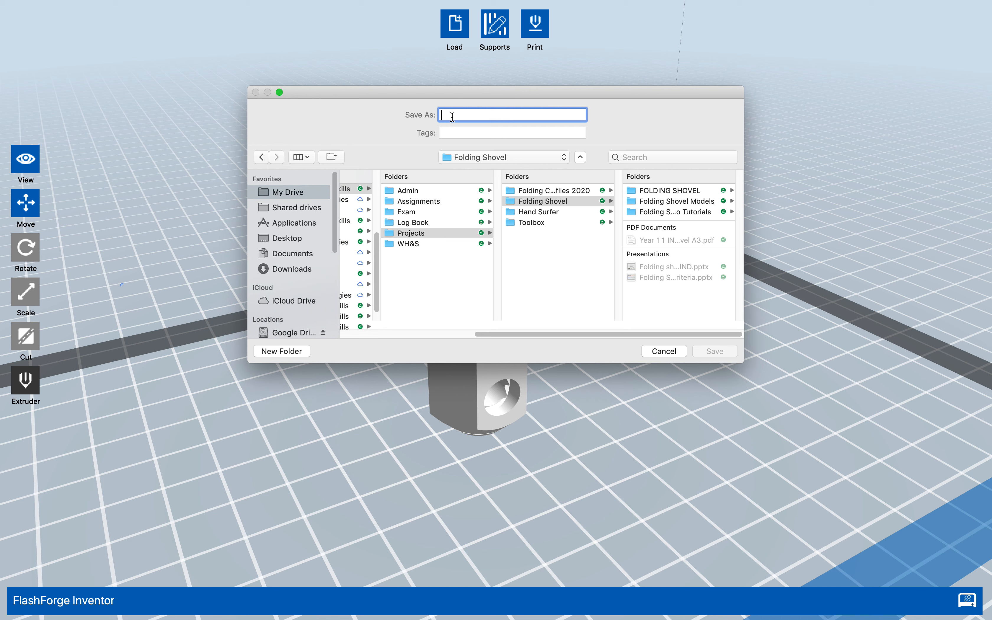
type("NUT")
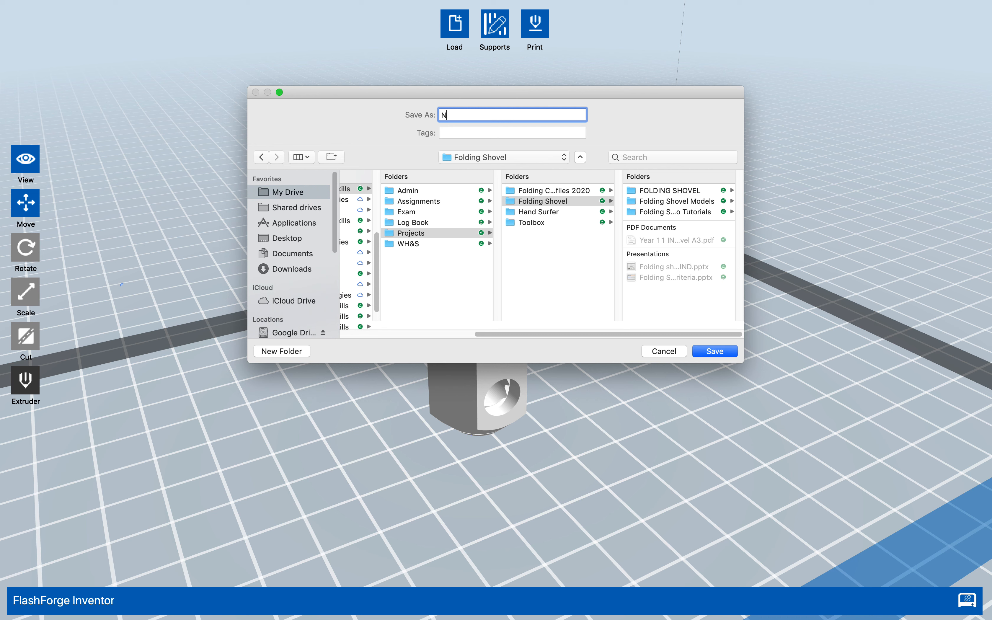
key("BackSpace")
key("BackSpace")
key("BackSpace")
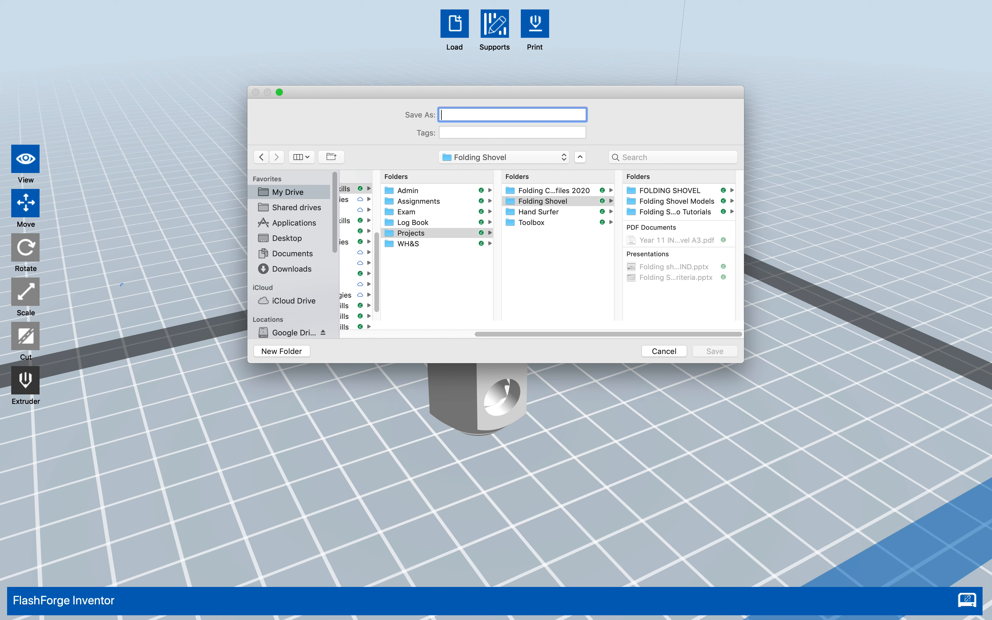
type("BO")
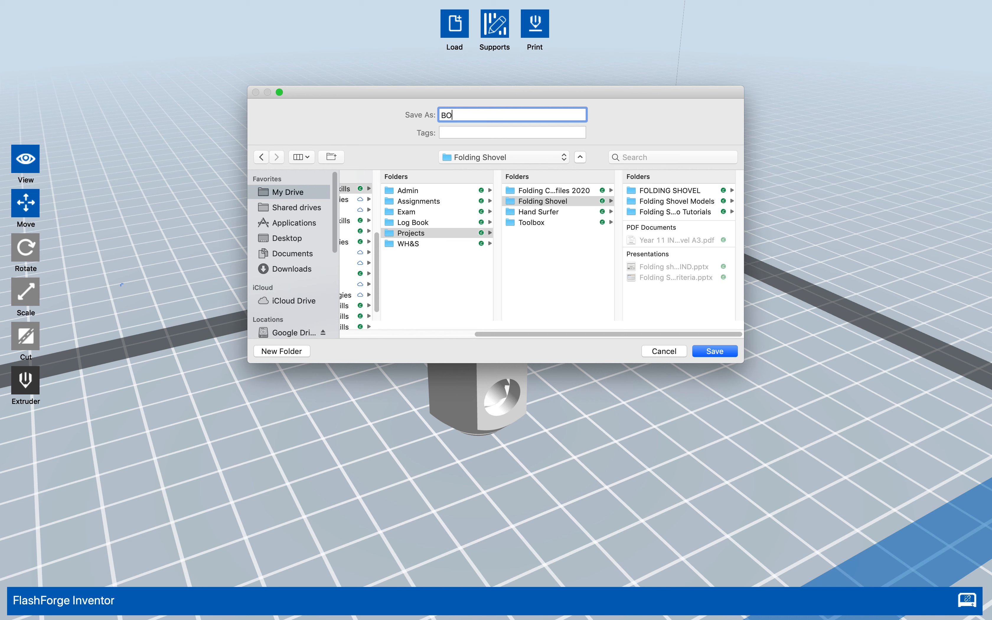
type("LT3D")
left_click(716, 351)
left_click(715, 352)
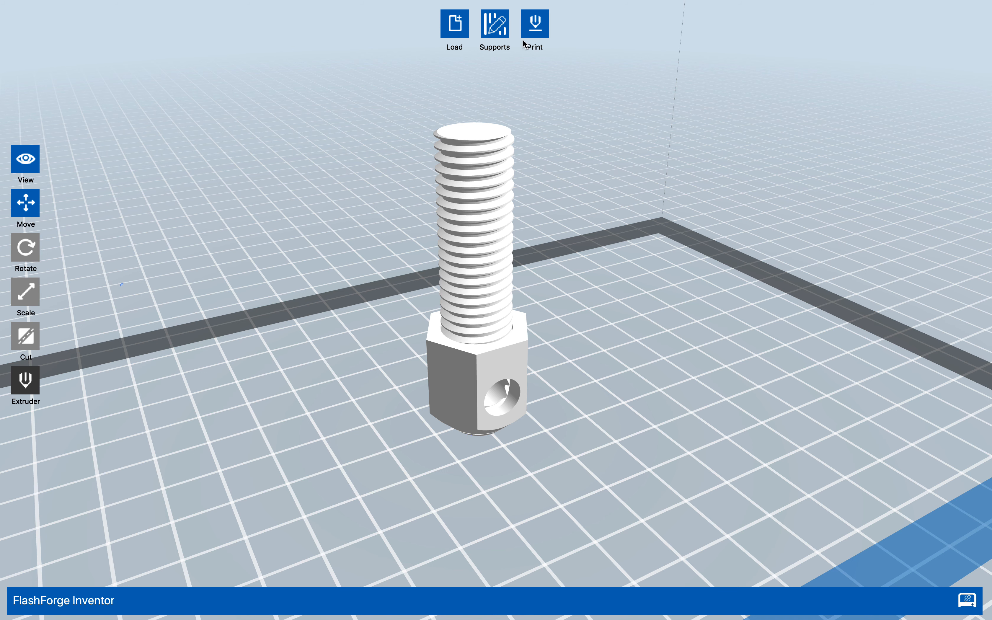
Open the print settings, choose the Hyper quality for the Inventor PLA profile and set the first layer height to 0.40 mm.
left_click(535, 28)
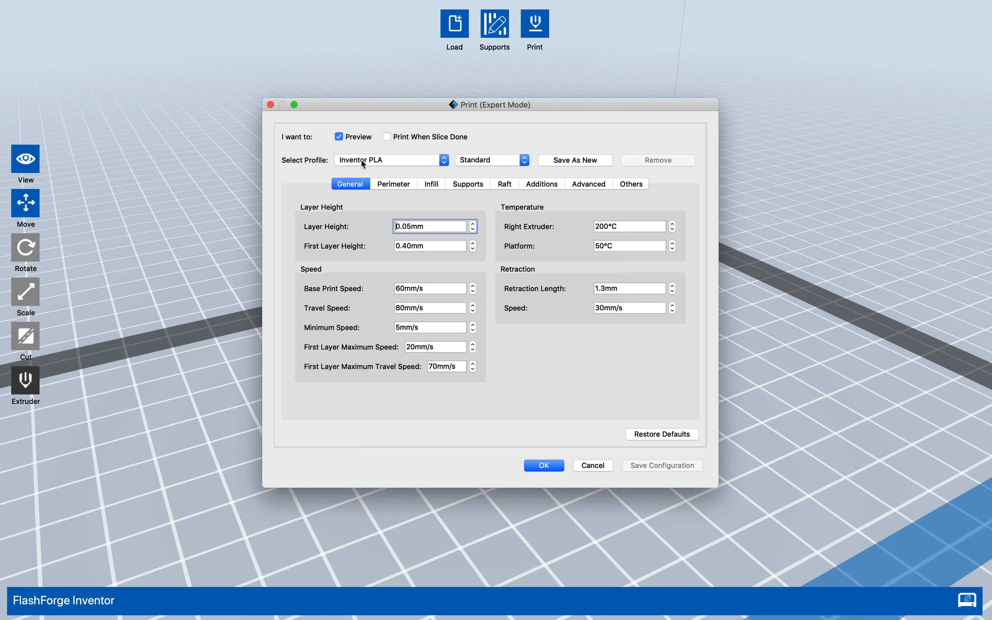
left_click(523, 163)
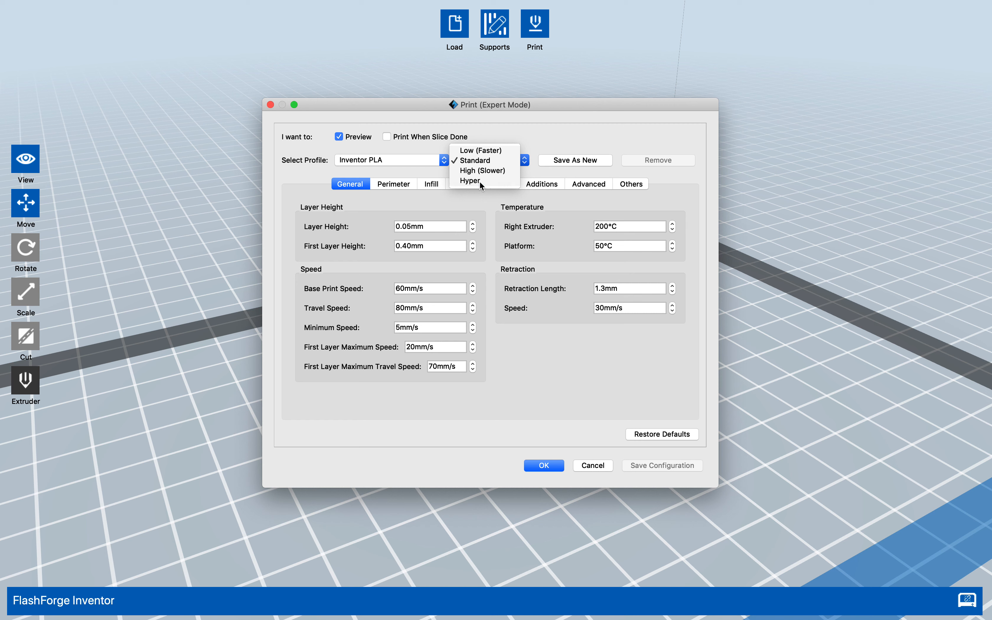
left_click(480, 181)
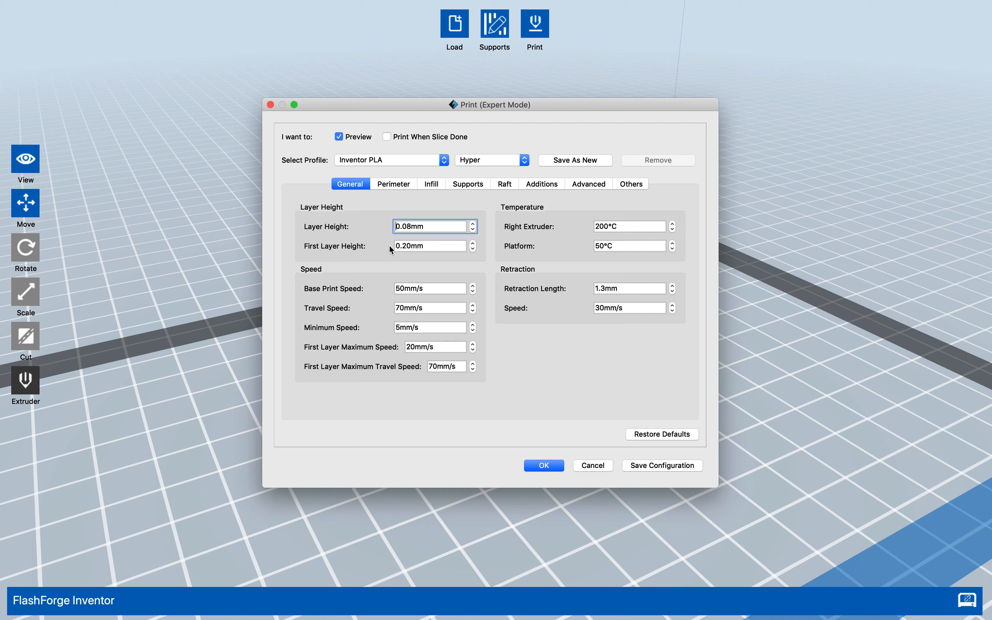
left_click(472, 243)
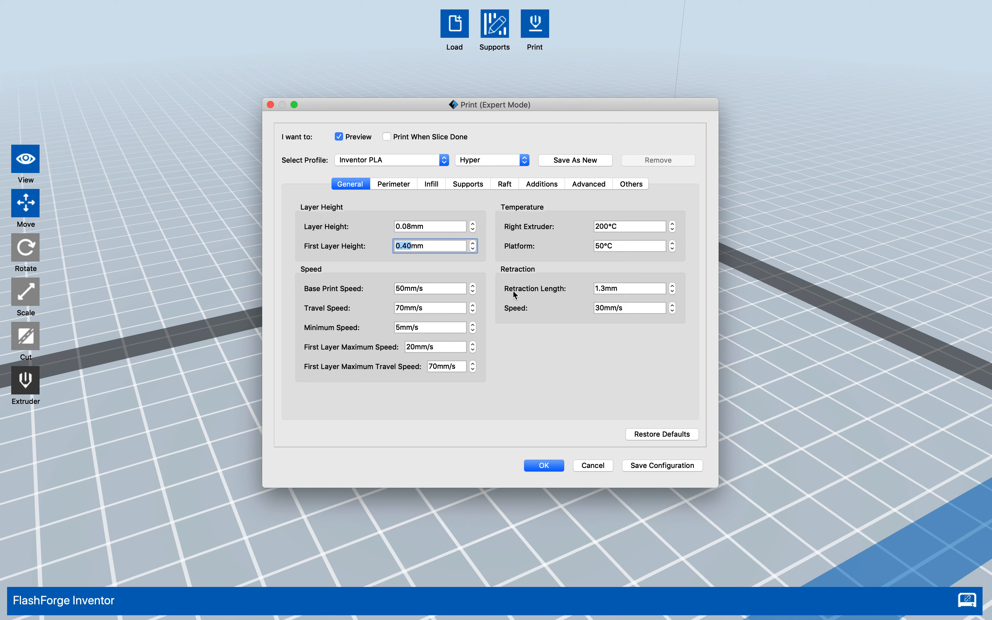
Review the perimeter, infill and supports print settings, moving the print dialog aside to uncover the bolt.
left_click(397, 187)
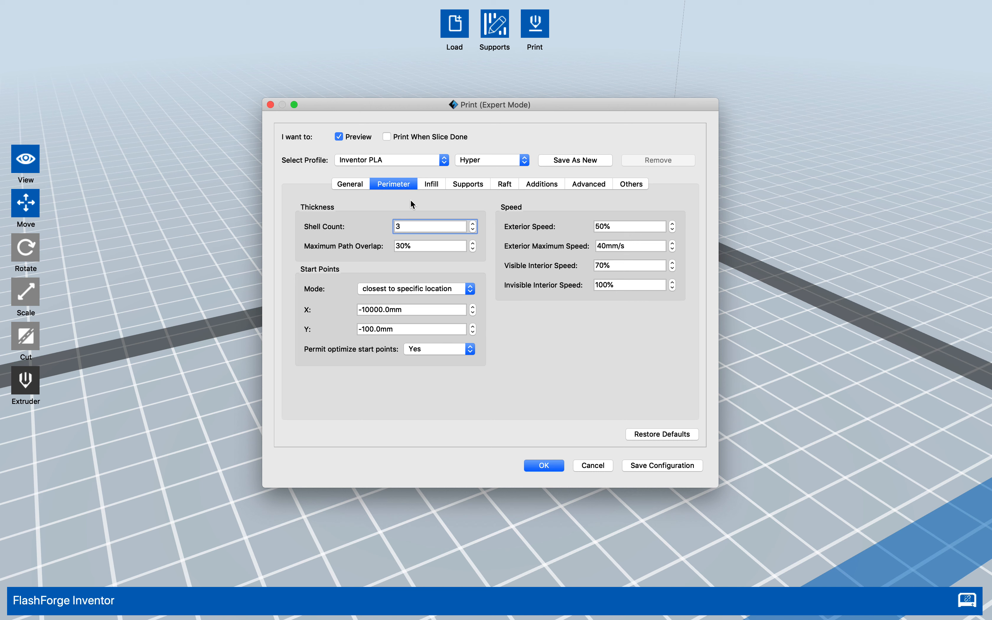
left_click(432, 187)
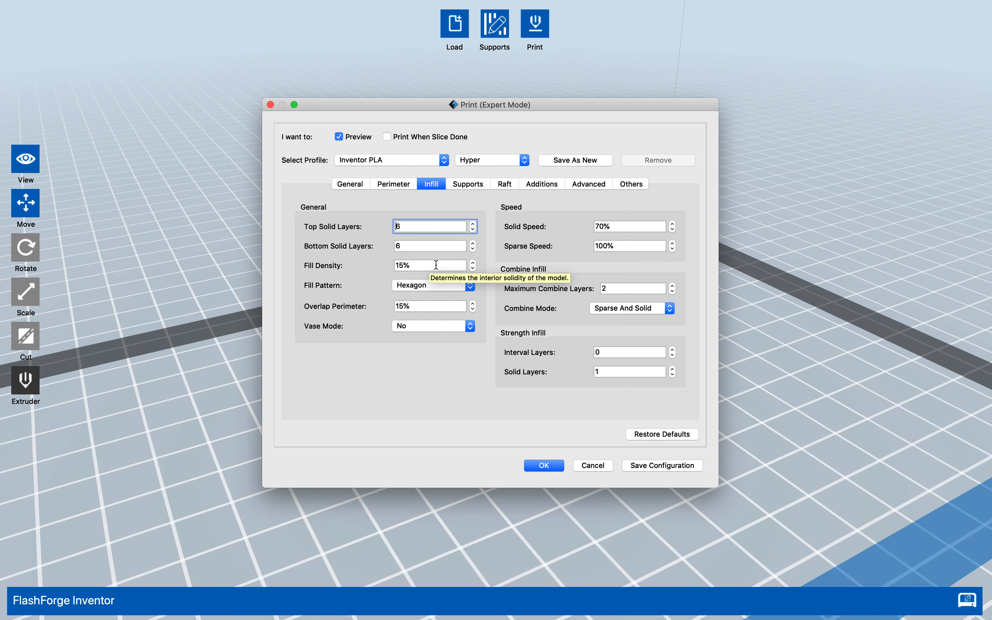
left_click_drag(414, 105, 109, 67)
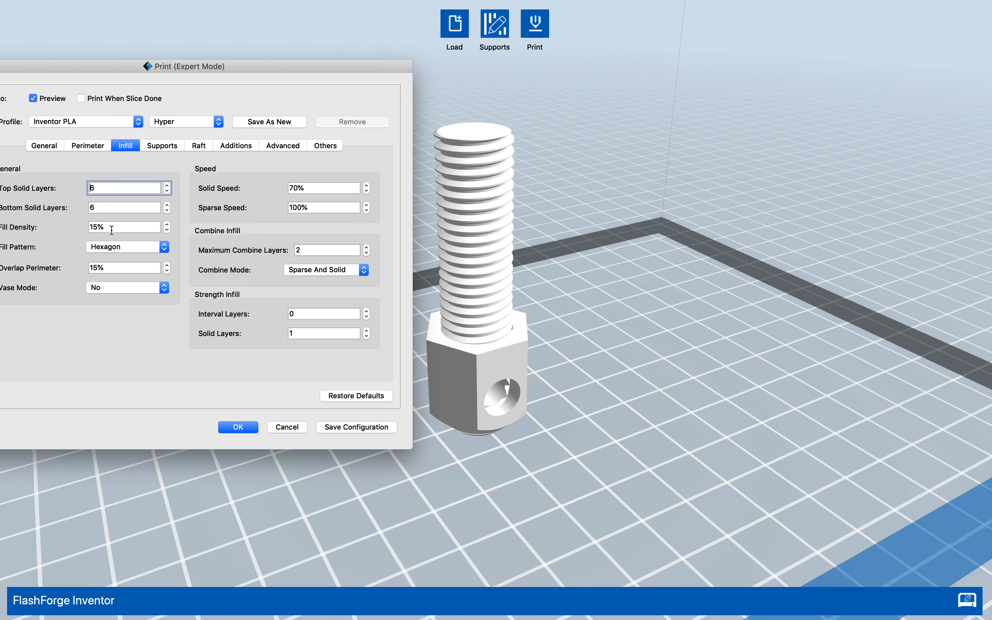
left_click(166, 144)
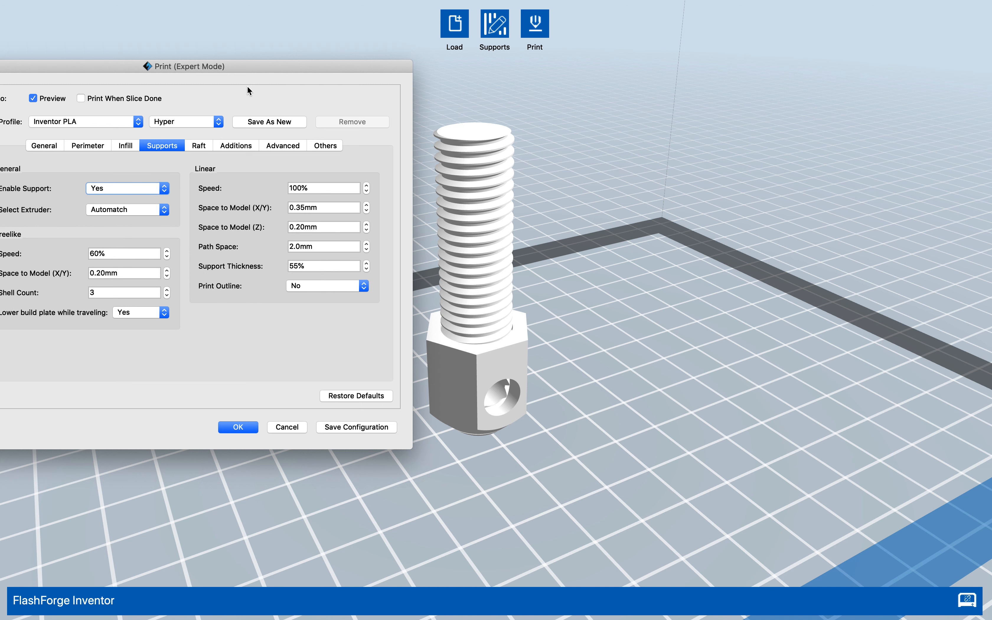
left_click_drag(265, 66, 306, 66)
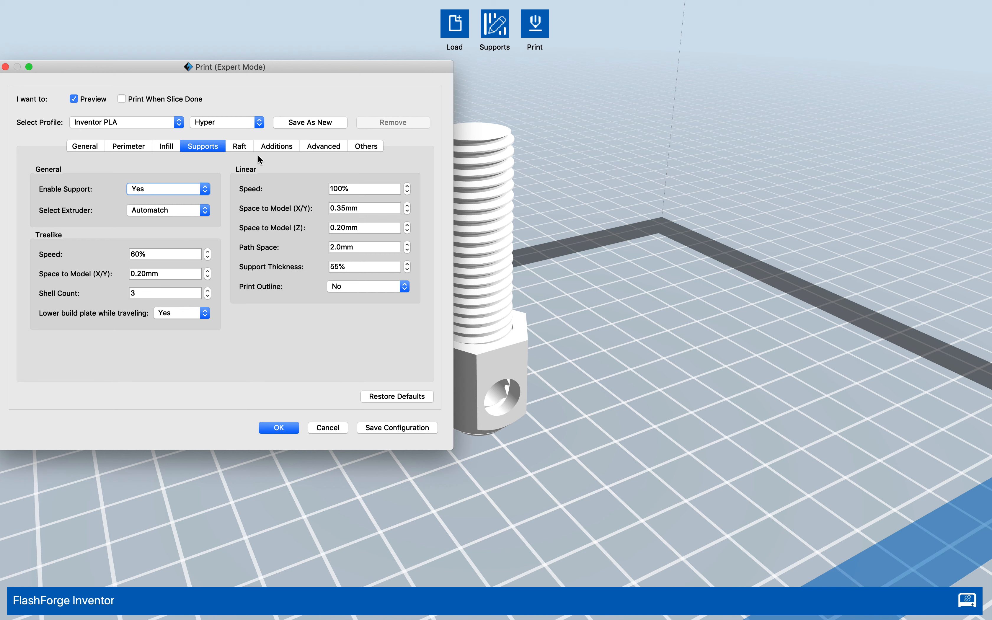
Set the raft's vertical space to the model (Z) to 0.40 mm, leaving the raft disabled.
left_click(237, 145)
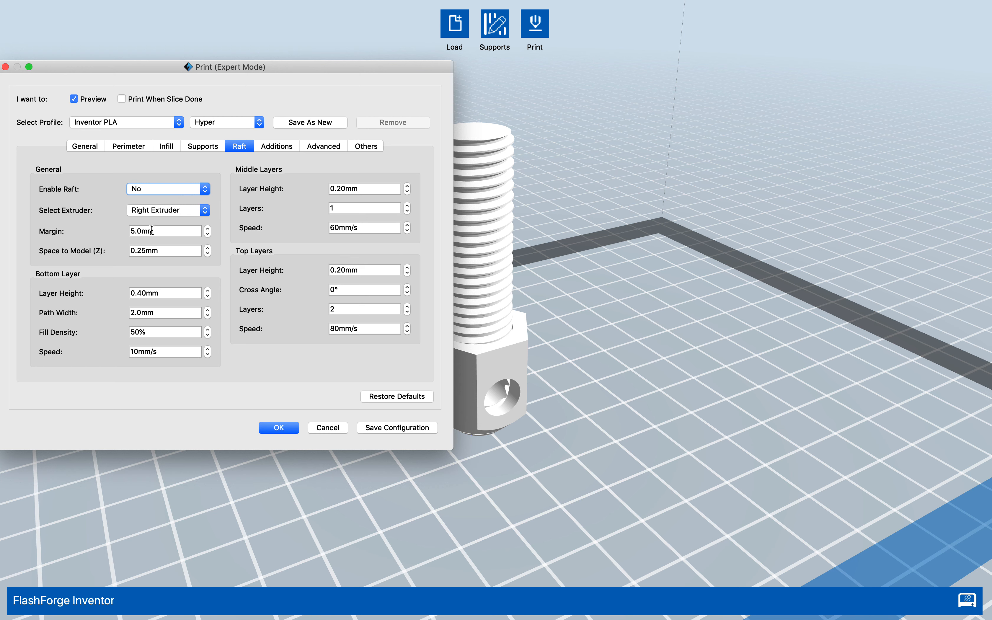
mouse_move(152, 249)
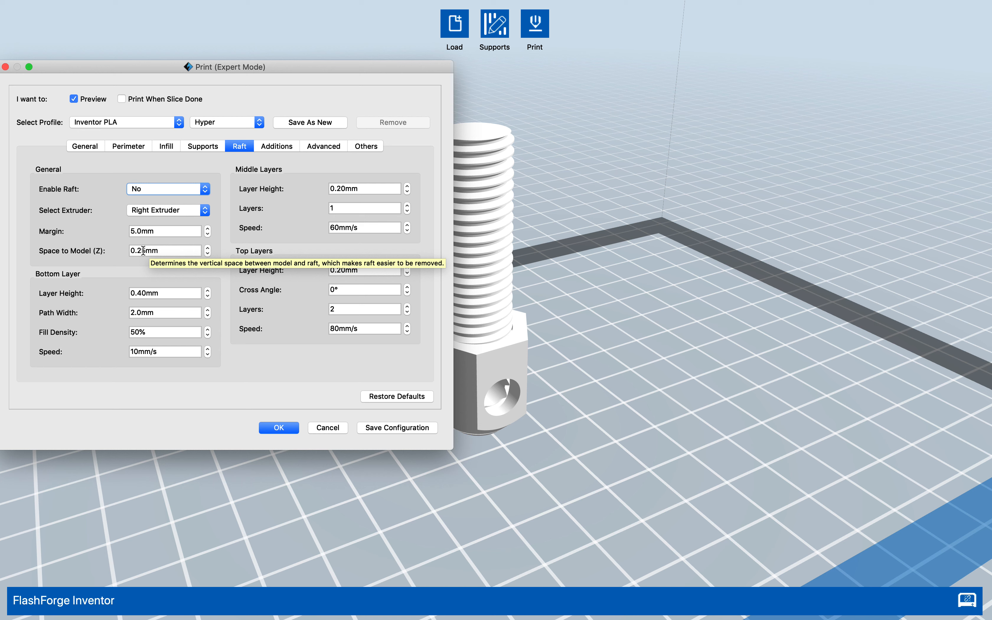
left_click(208, 248)
left_click(207, 248)
left_click(208, 248)
left_click(208, 248)
left_click(208, 249)
left_click(208, 249)
left_click(208, 248)
left_click(207, 249)
left_click(208, 249)
left_click(208, 249)
left_click(208, 249)
left_click(208, 248)
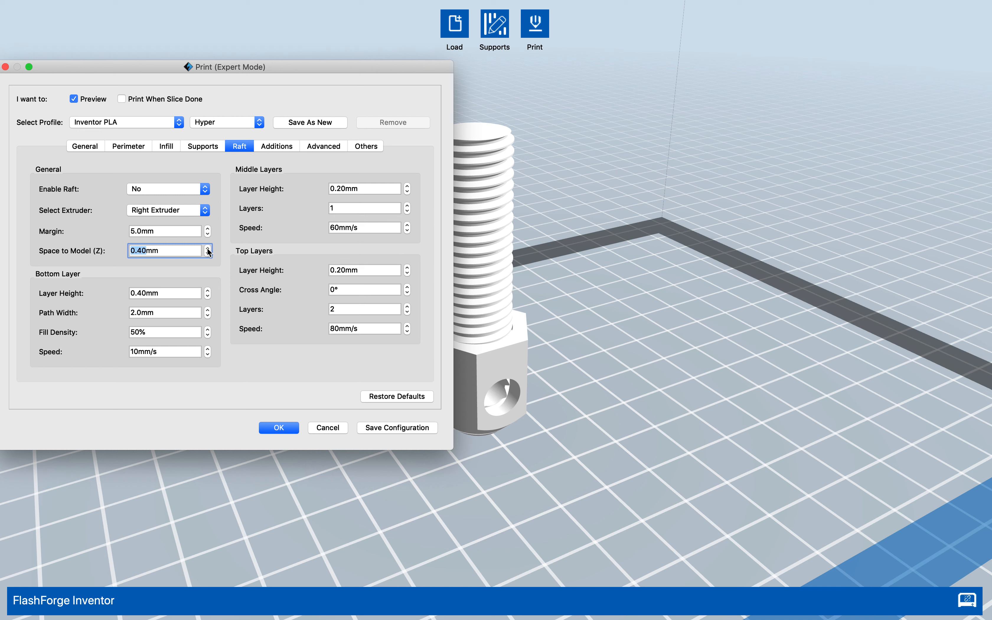
left_click(208, 248)
Enable the brim in the additional print settings.
left_click(274, 146)
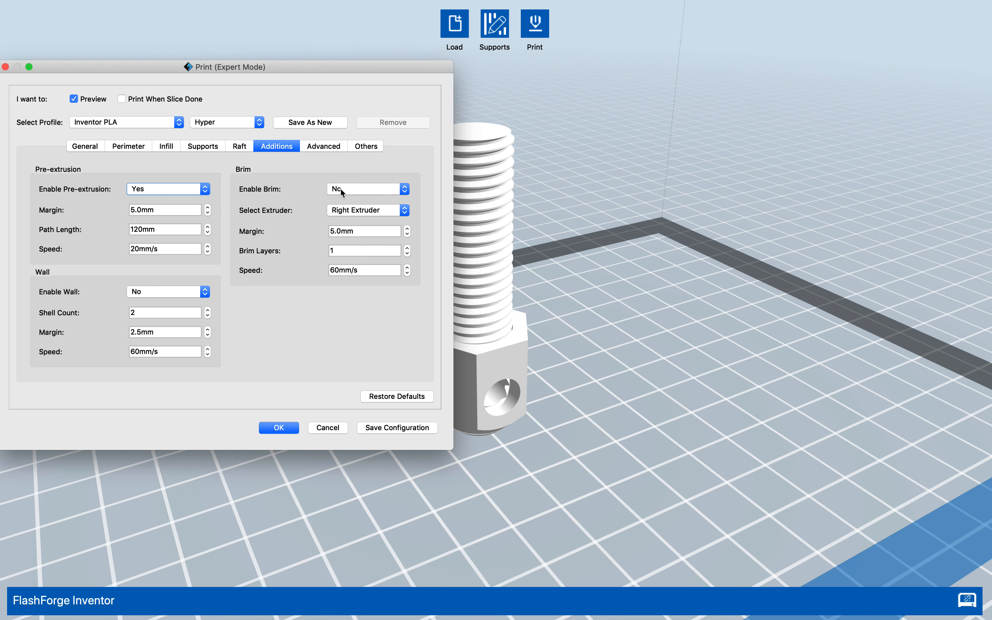
mouse_move(342, 187)
left_click(336, 188)
left_click(359, 181)
Check the advanced and other settings, save the configuration, and slice the bolt to a .gx file named BOLT3D in the Folding Shovel folder.
left_click(329, 150)
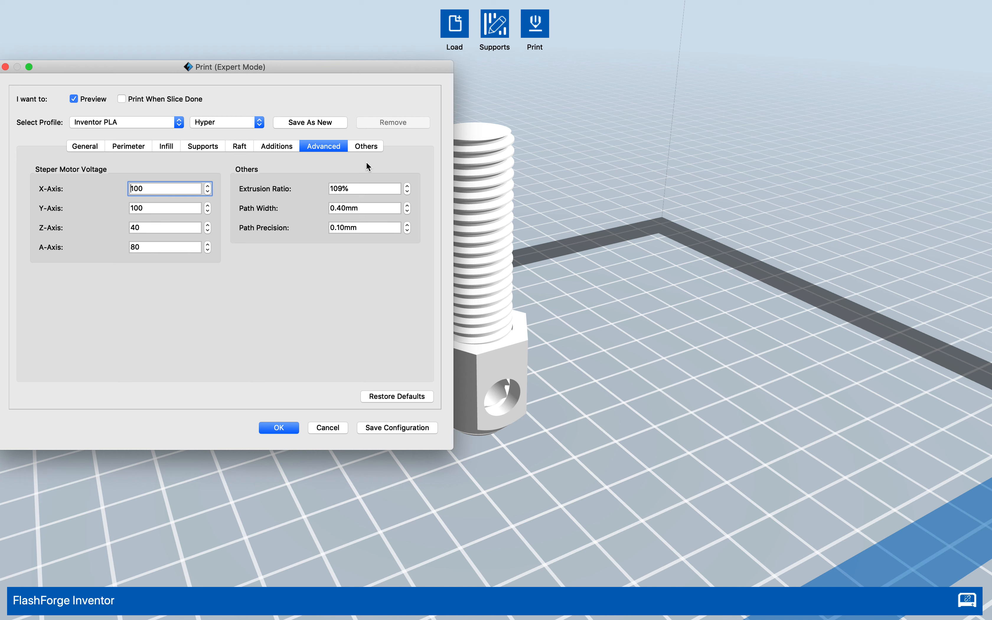
left_click(371, 150)
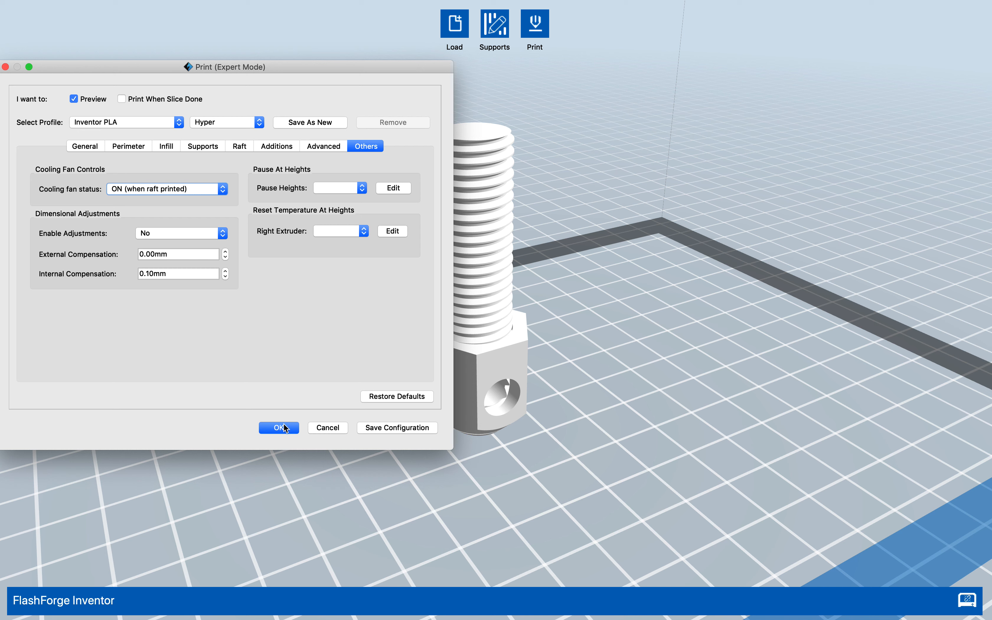
left_click(394, 427)
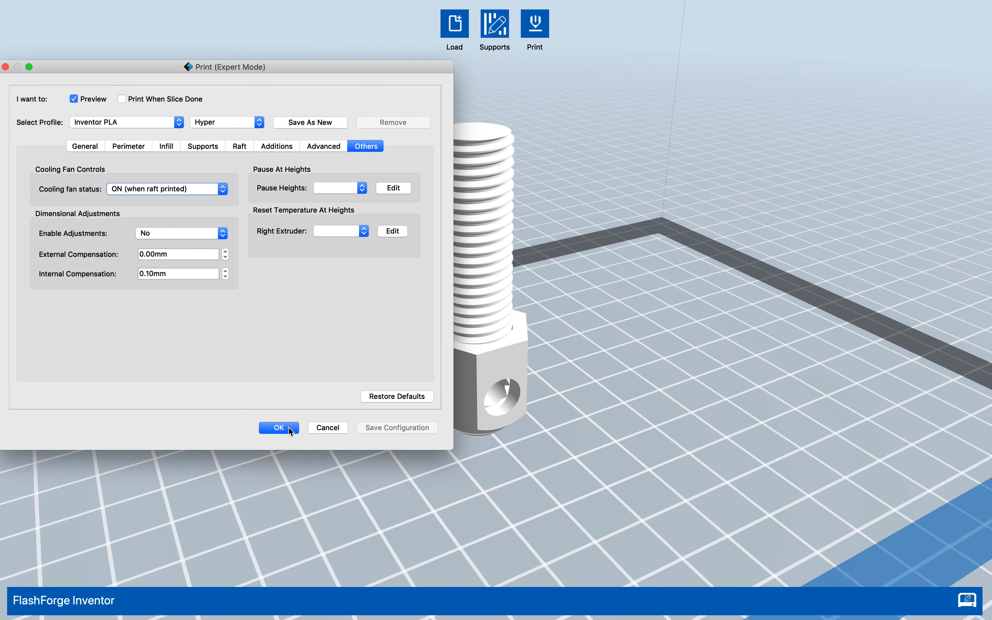
left_click(279, 428)
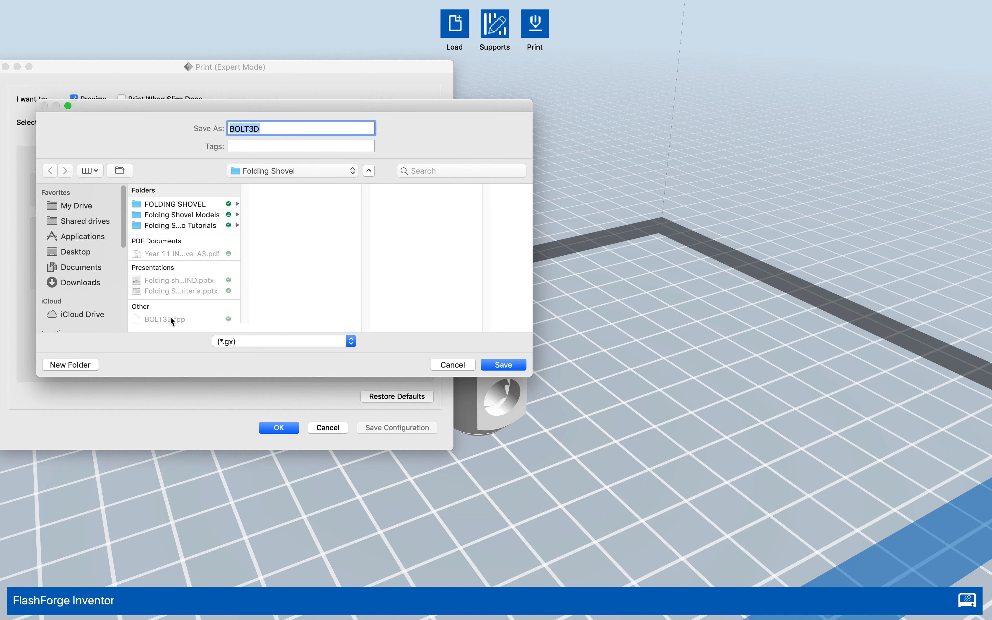
left_click(500, 364)
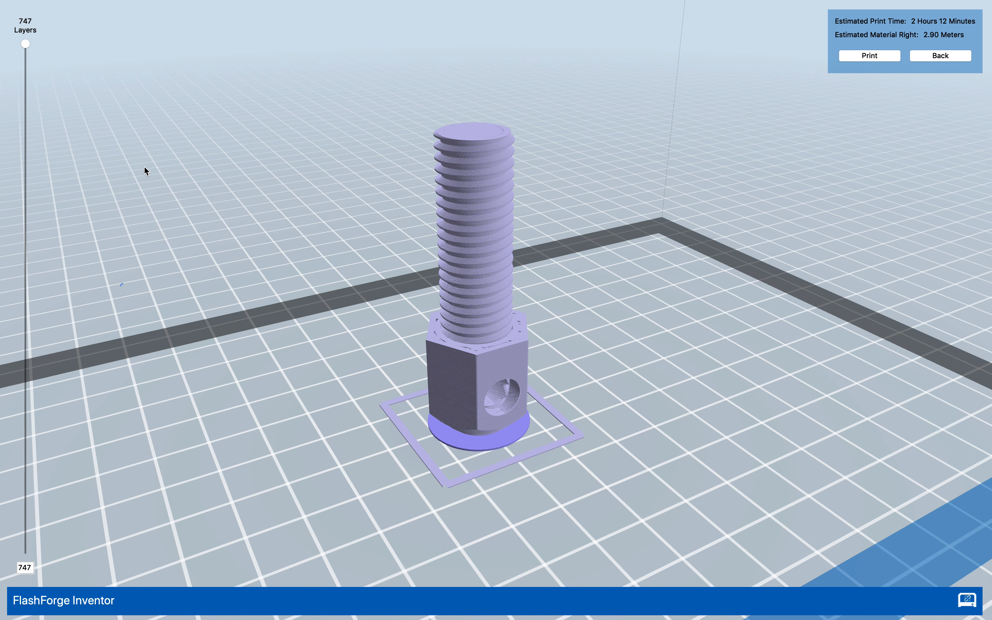
Inspect the sliced bolt's internal infill at layers 340, 271 and 536, then leave the slice preview.
left_click_drag(25, 43, 7, 321)
scroll(589, 306, "down", 2)
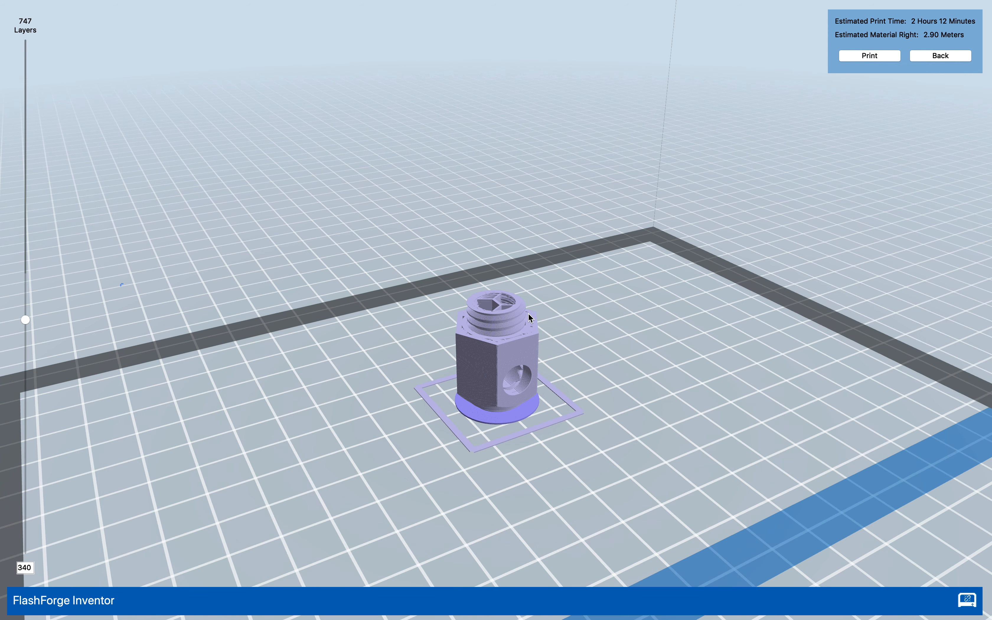
scroll(528, 317, "up", 5)
scroll(523, 319, "up", 2)
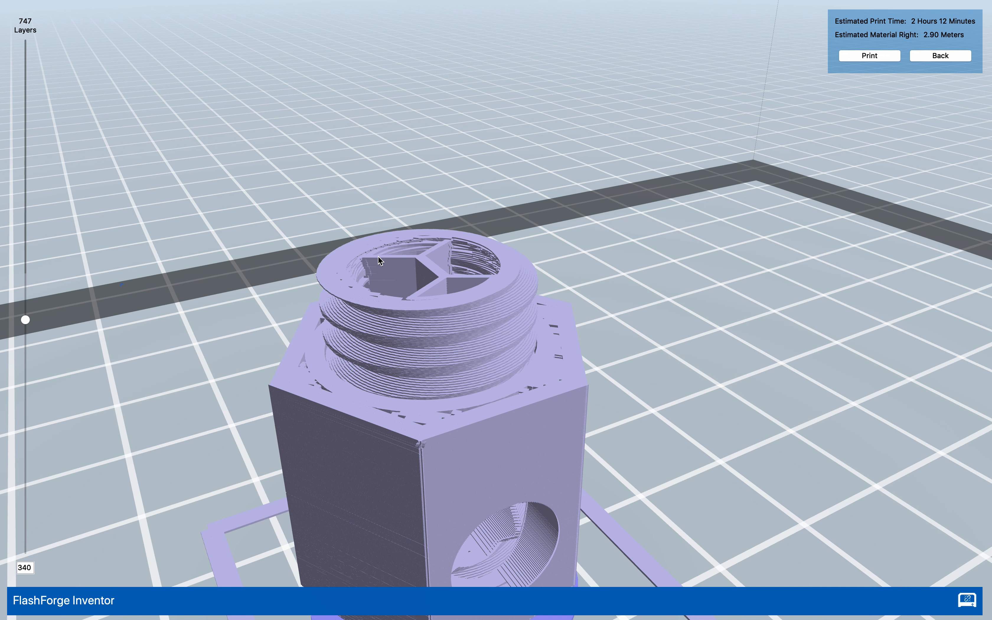
left_click_drag(28, 321, 53, 370)
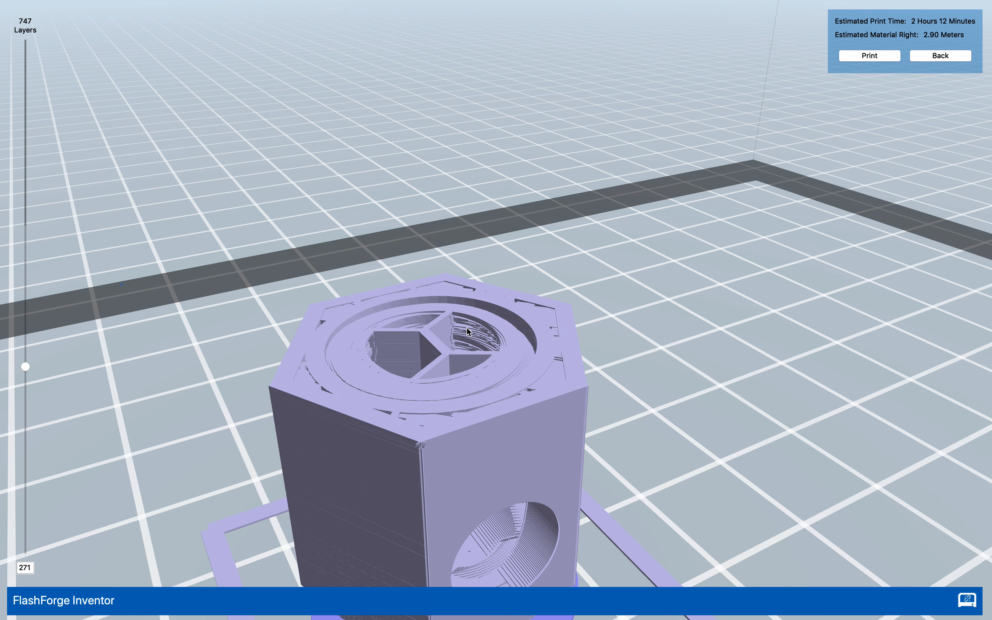
left_click_drag(25, 368, 99, 193)
scroll(390, 347, "up", 5)
scroll(390, 347, "down", 8)
scroll(390, 350, "down", 2)
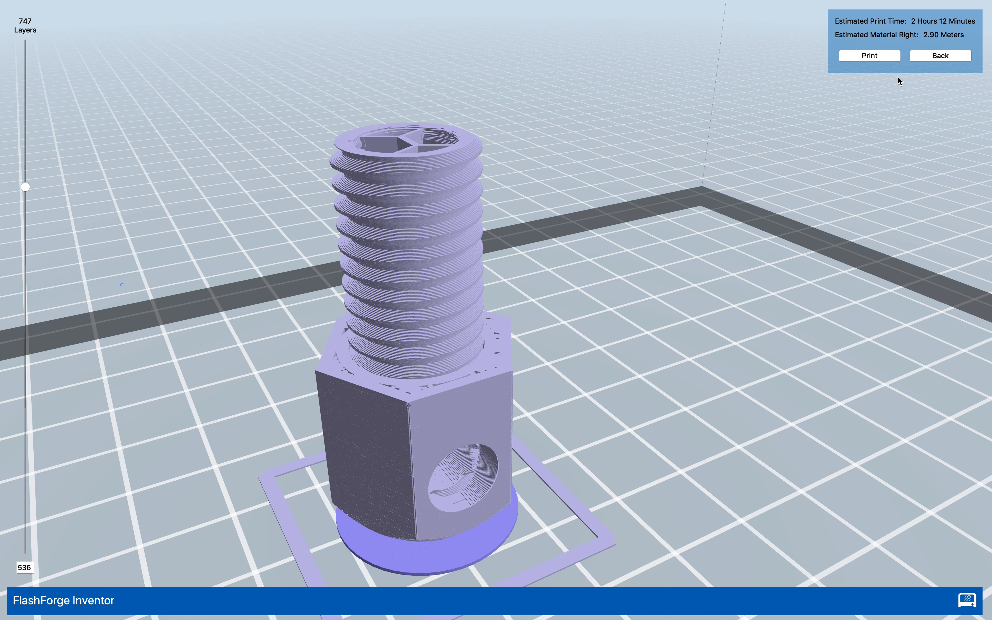
left_click(940, 57)
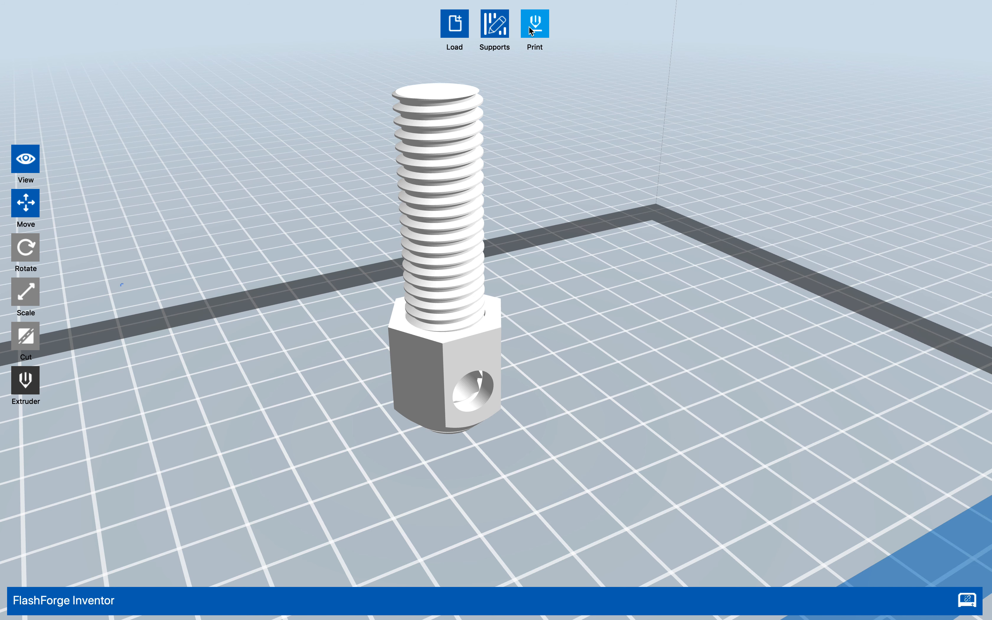
Reopen the print settings and raise the infill's fill density to 50%.
left_click(537, 29)
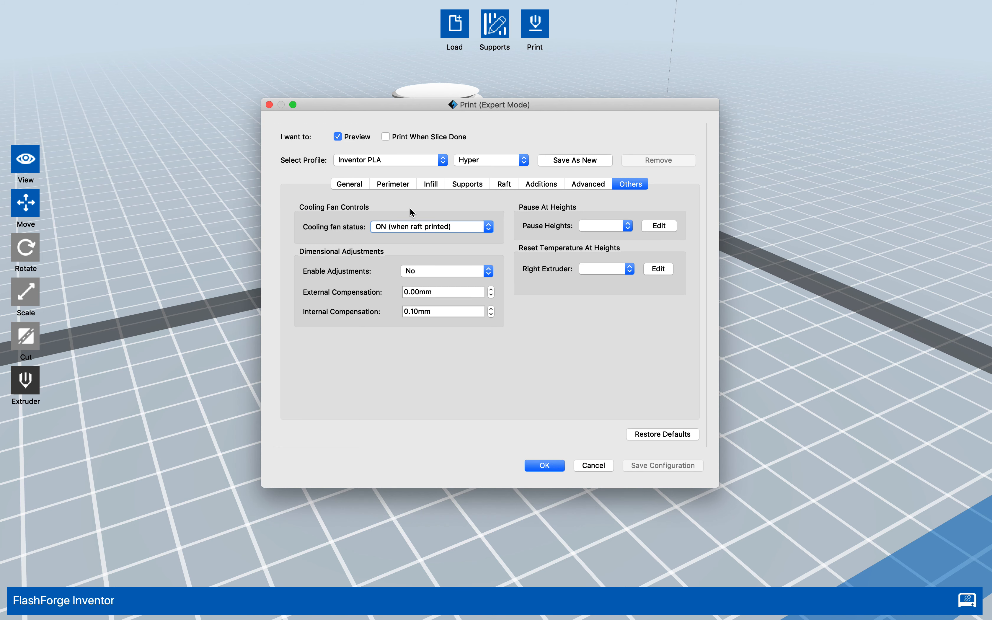
left_click(431, 186)
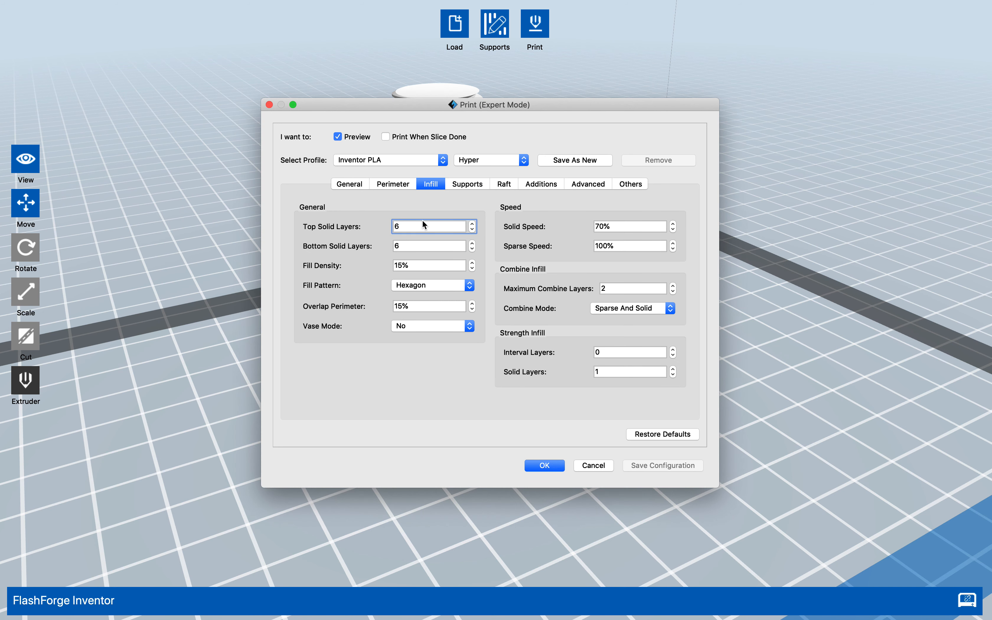
left_click(472, 264)
left_click(471, 263)
left_click(472, 263)
left_click(471, 263)
left_click(472, 262)
left_click(472, 263)
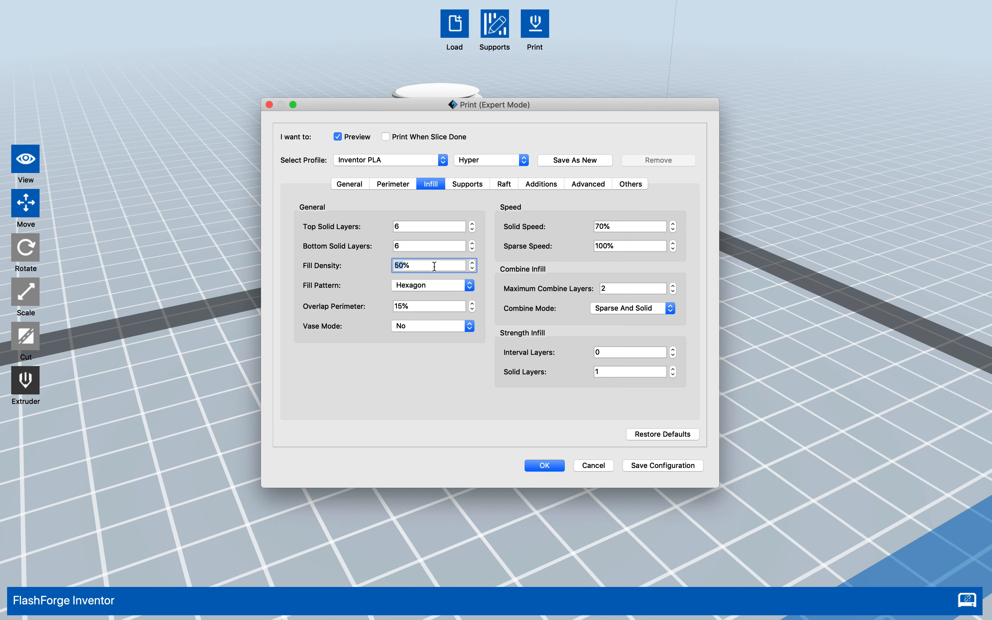
Slice the bolt again with the current settings and overwrite the existing BOLT3D.gx file.
left_click(562, 466)
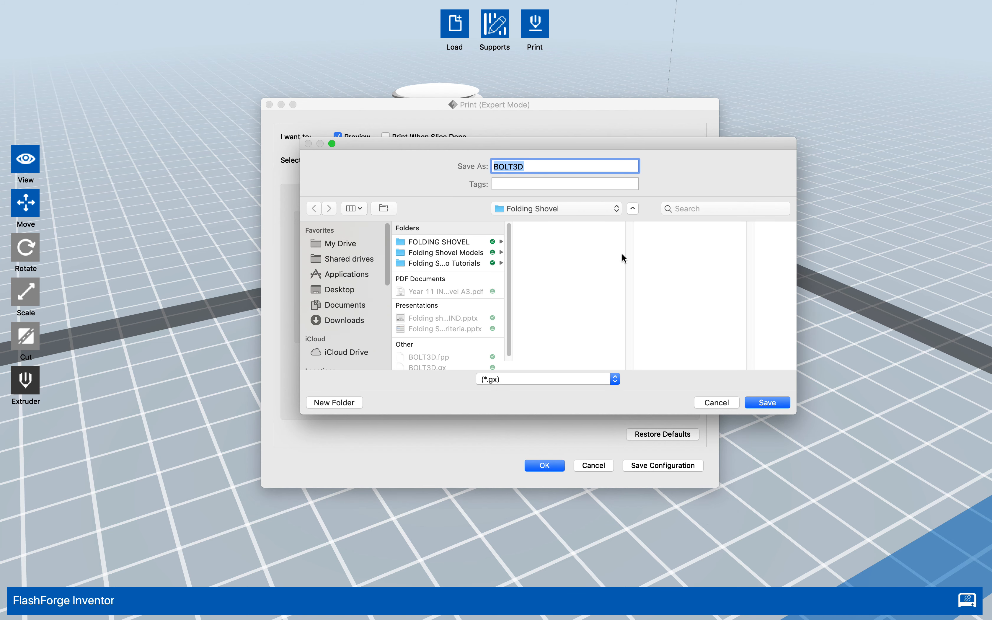
left_click(769, 403)
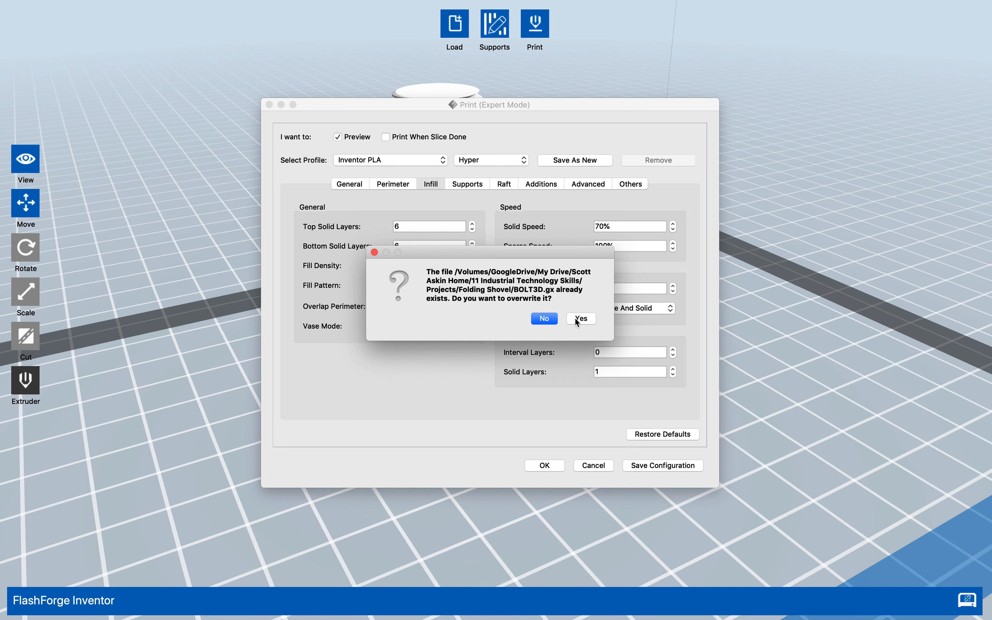
left_click(582, 319)
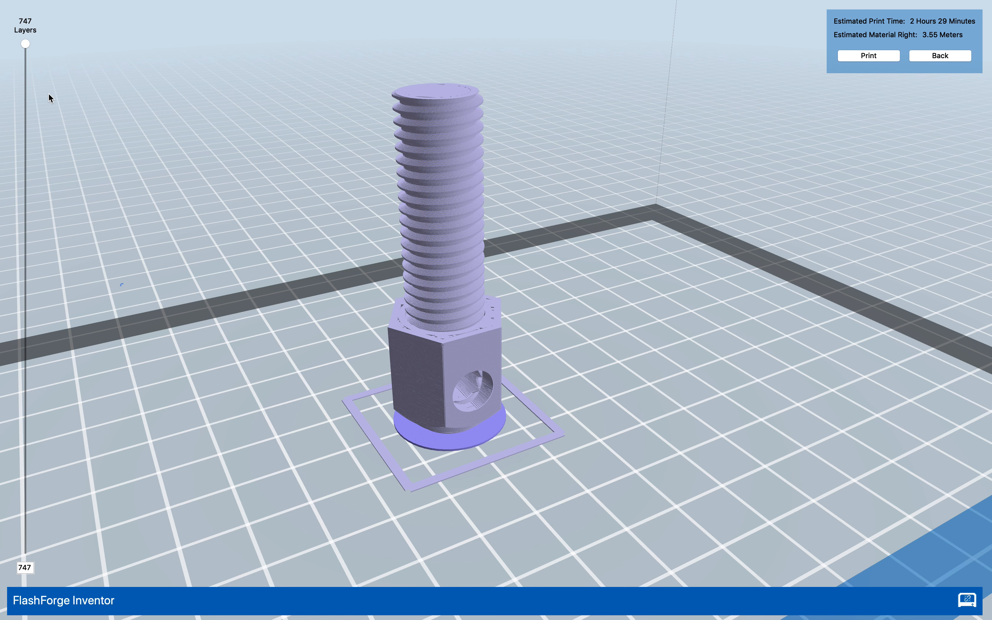
Inspect the re-sliced bolt's denser internal infill at layers 353, 281 and 252, then move the preview up to layer 643.
left_click_drag(26, 44, 41, 312)
scroll(414, 285, "down", 5)
scroll(461, 291, "up", 10)
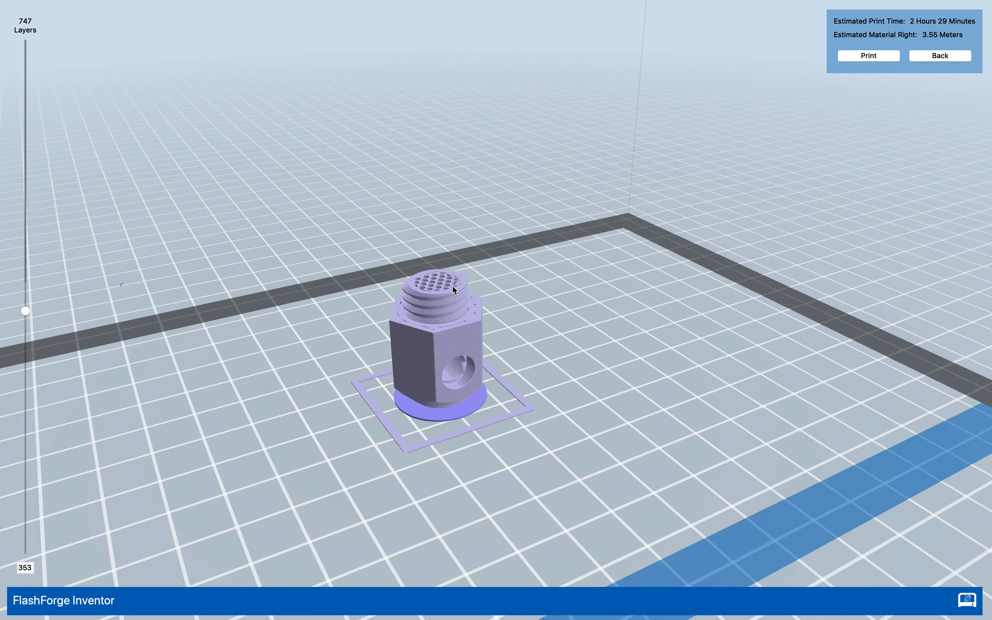
scroll(431, 285, "up", 4)
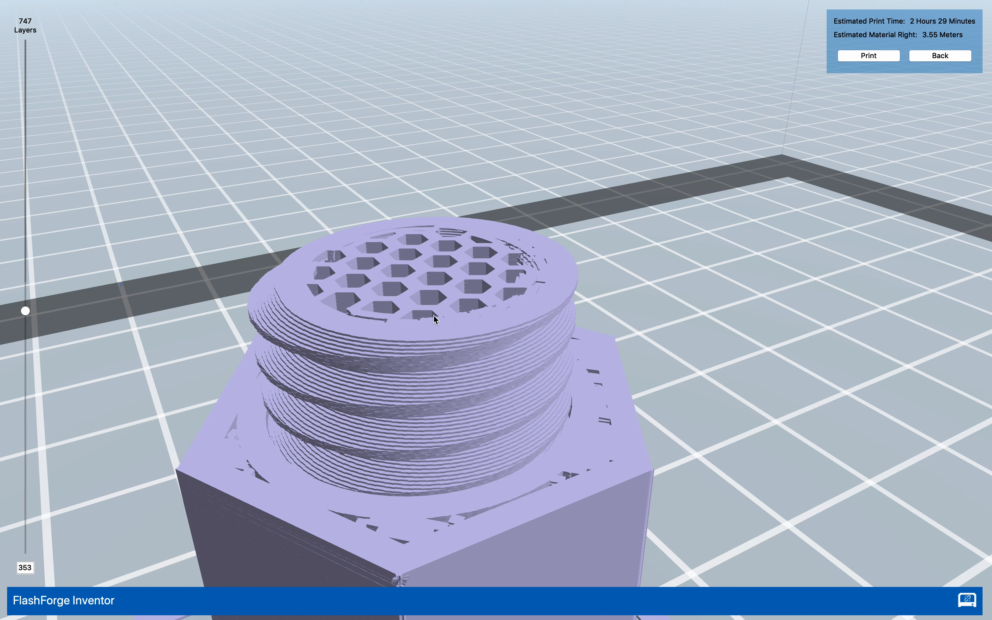
left_click_drag(26, 311, 32, 359)
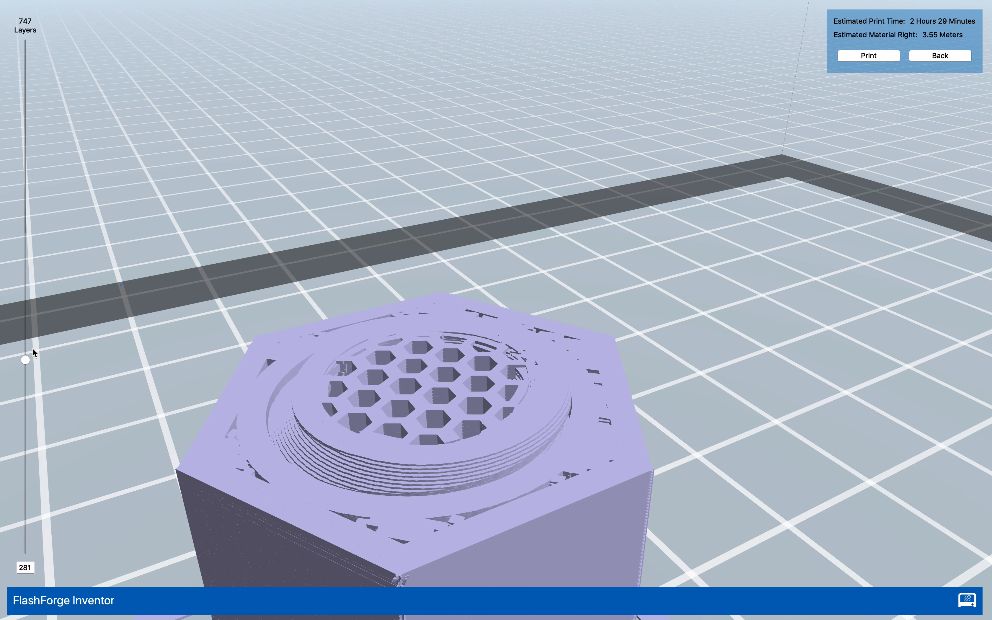
left_click_drag(27, 357, 28, 378)
scroll(201, 231, "up", 5)
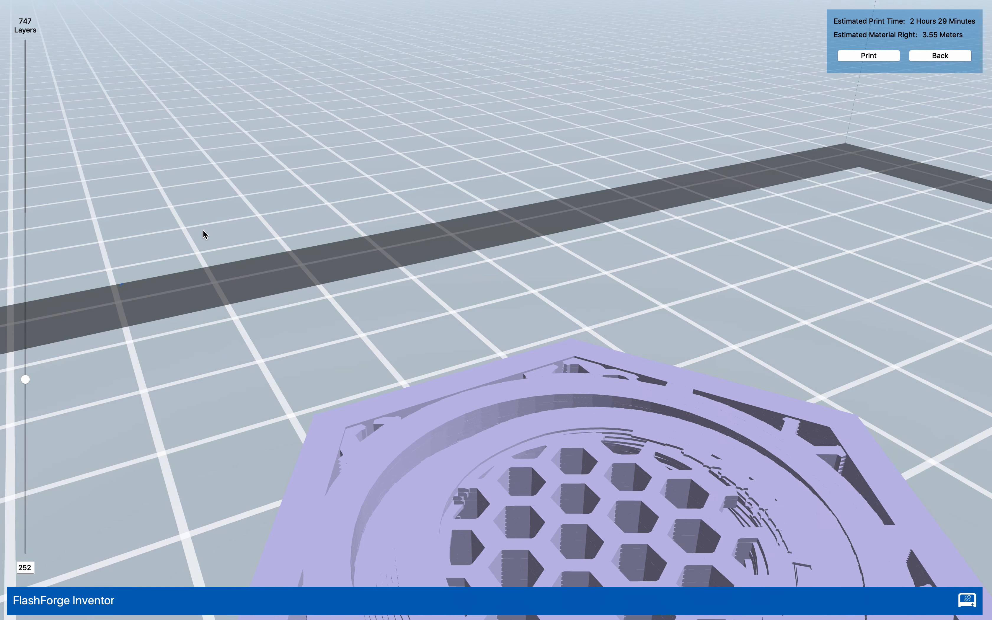
scroll(217, 217, "down", 10)
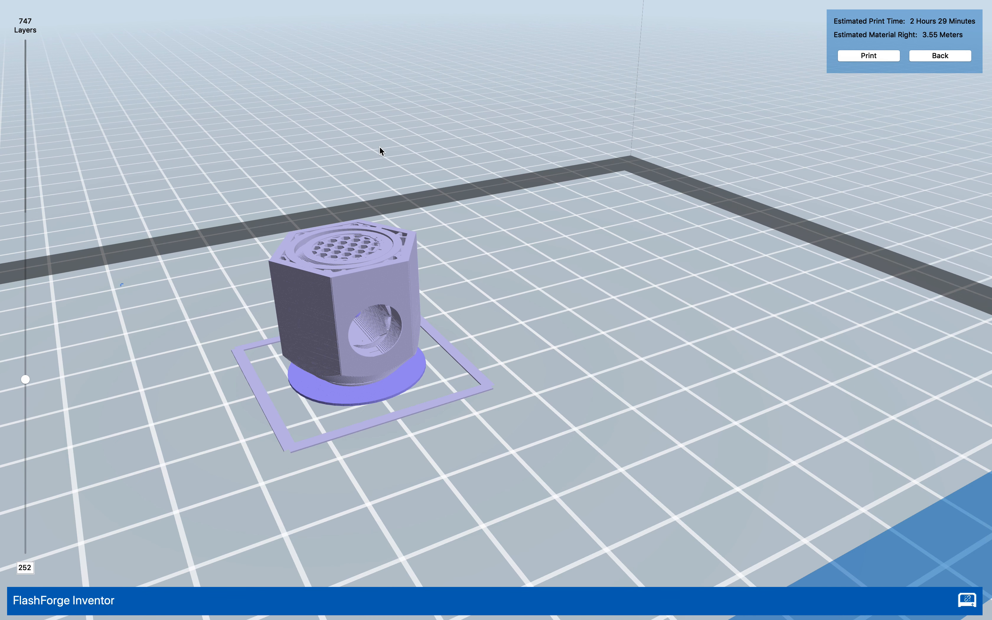
left_click_drag(25, 381, 57, 114)
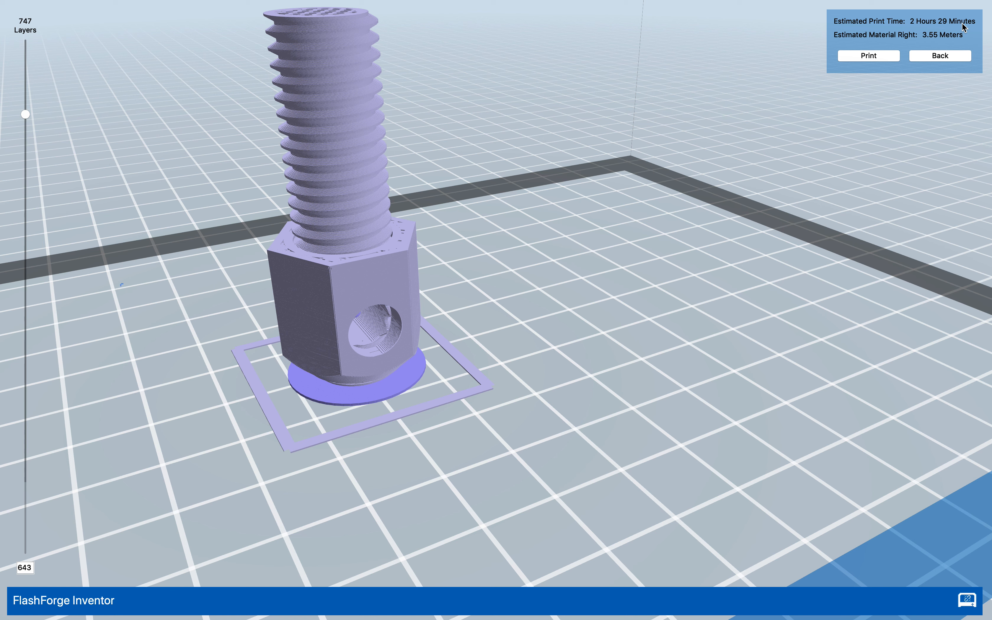
Start printing the sliced bolt to bring up the machine connection settings.
left_click(873, 57)
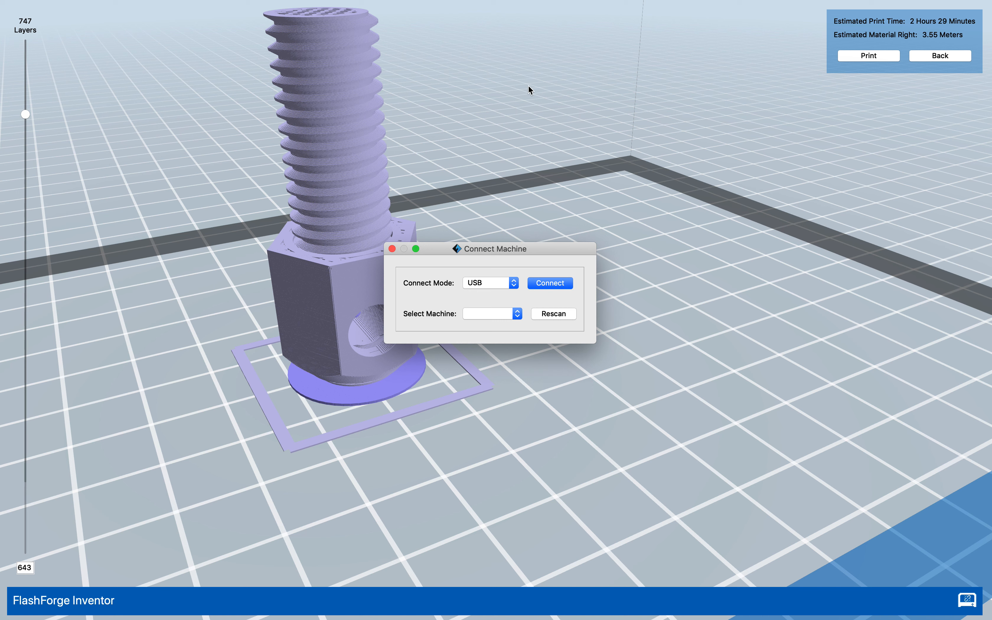
mouse_move(661, 6)
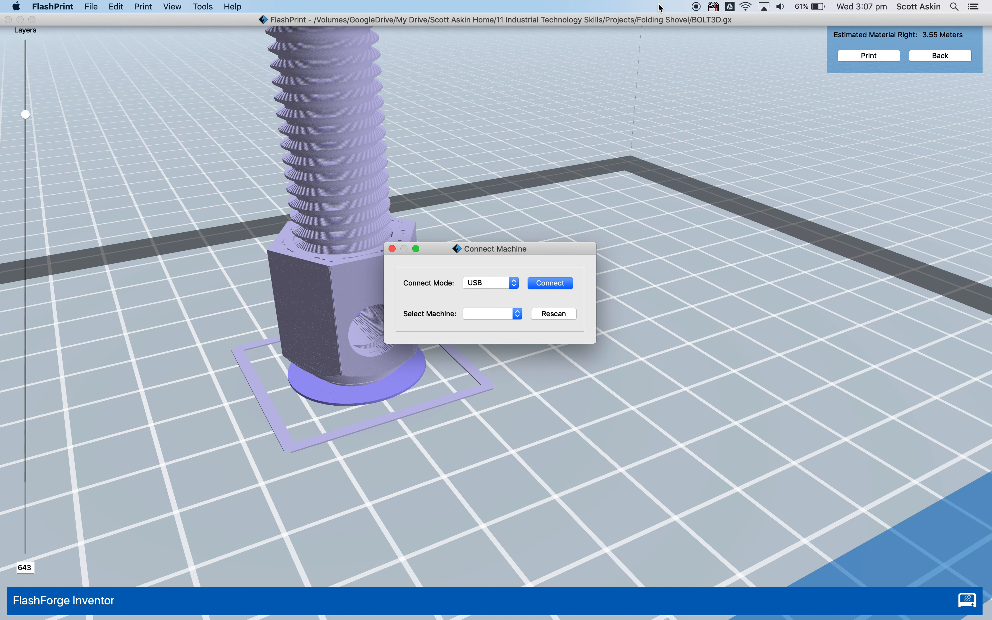